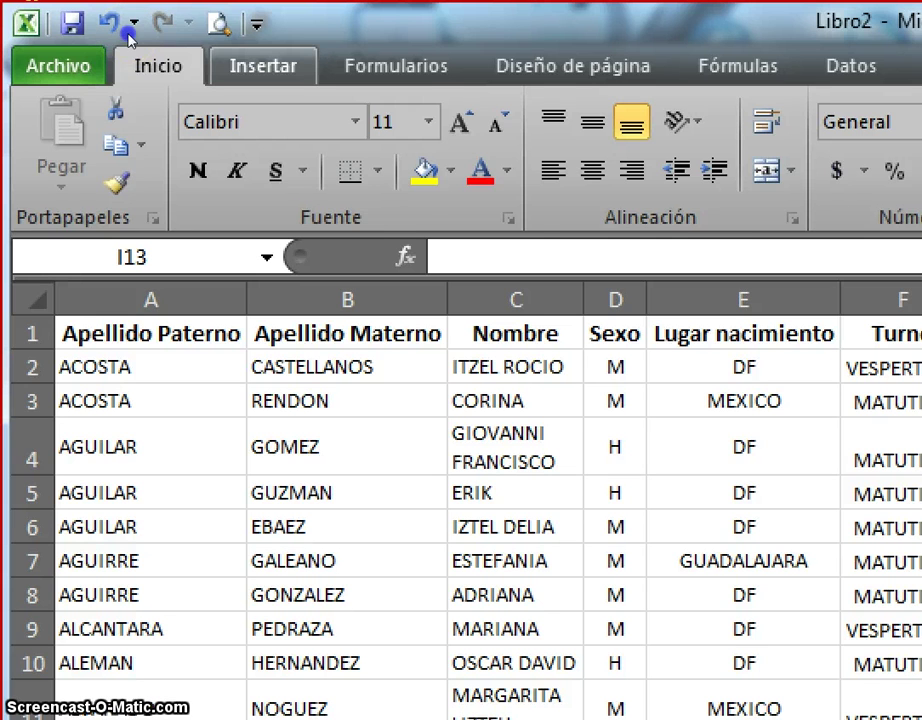
- Open the pivot table creation dialog from an empty cell outside the data and move it clear of the list
scroll(128, 35, down, 1)
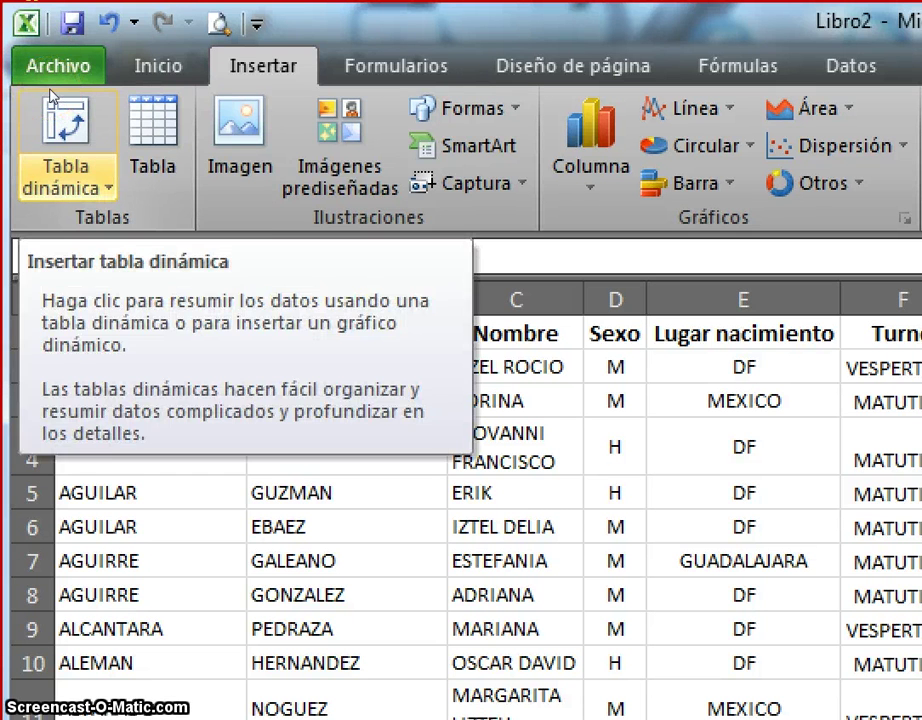
click(52, 95)
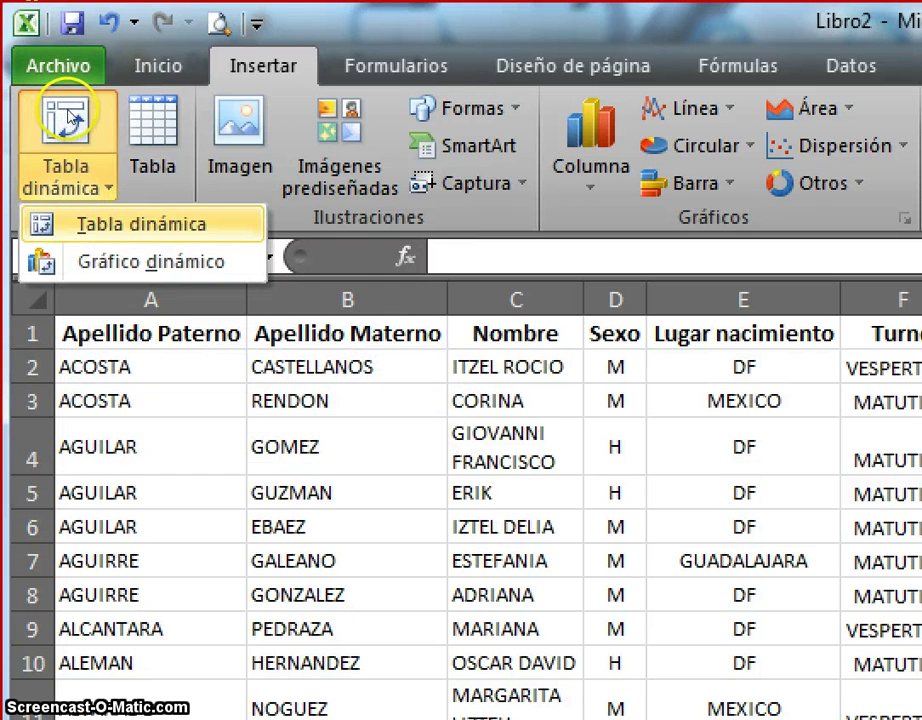
click(70, 116)
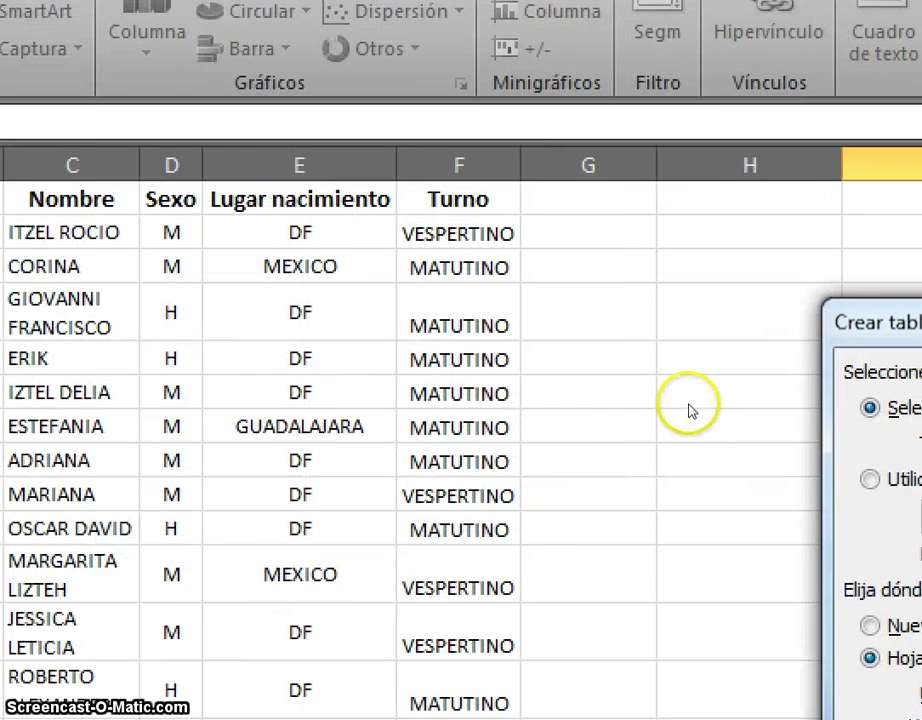
scroll(486, 327, down, 2)
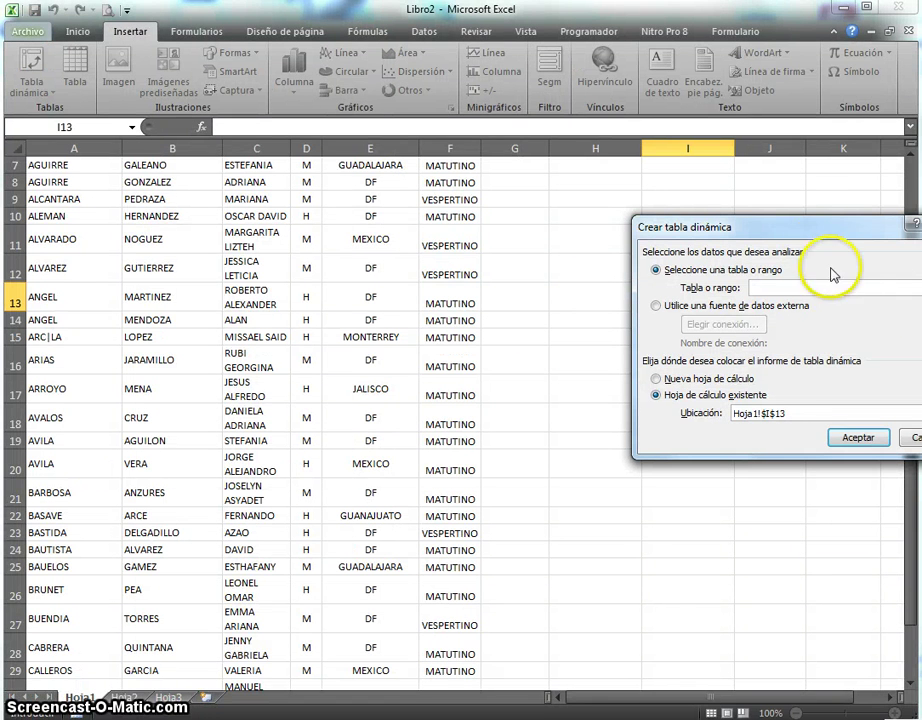
drag(790, 239, 716, 200)
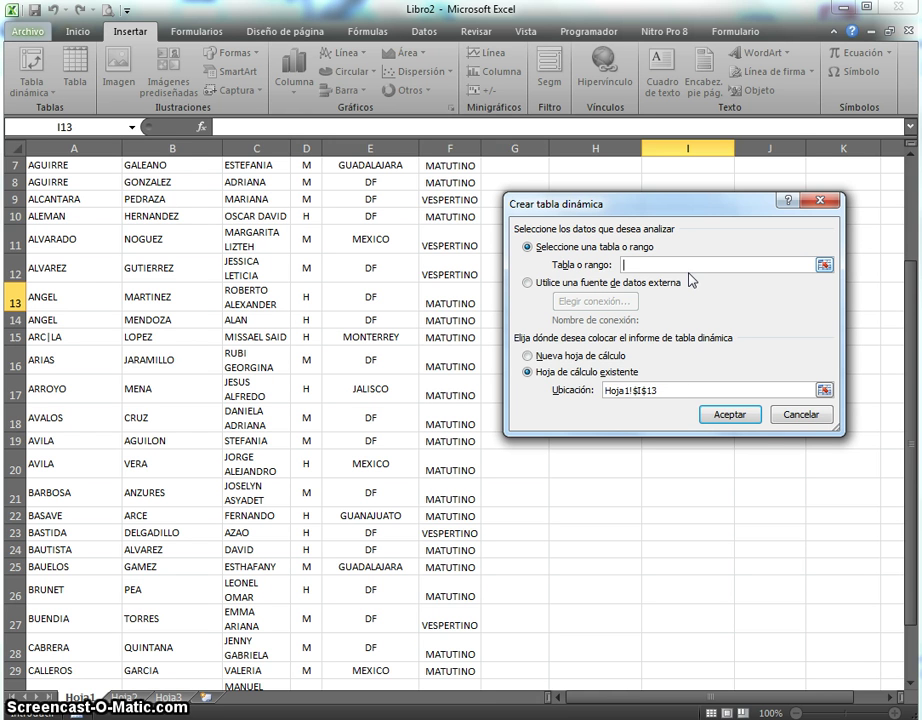
mouse_move(685, 205)
mouse_down()
mouse_move(698, 214)
mouse_move(675, 222)
mouse_up()
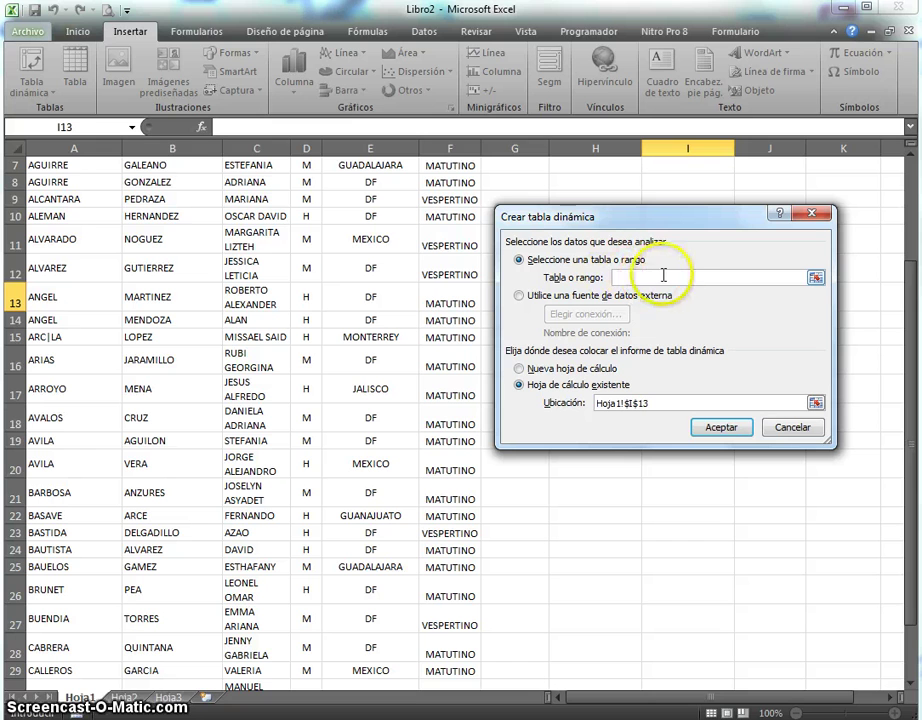
- Try selecting Hoja1!$A$1:$F$31 as the pivot table's source range, including the headers, and cancel the creation
click(815, 279)
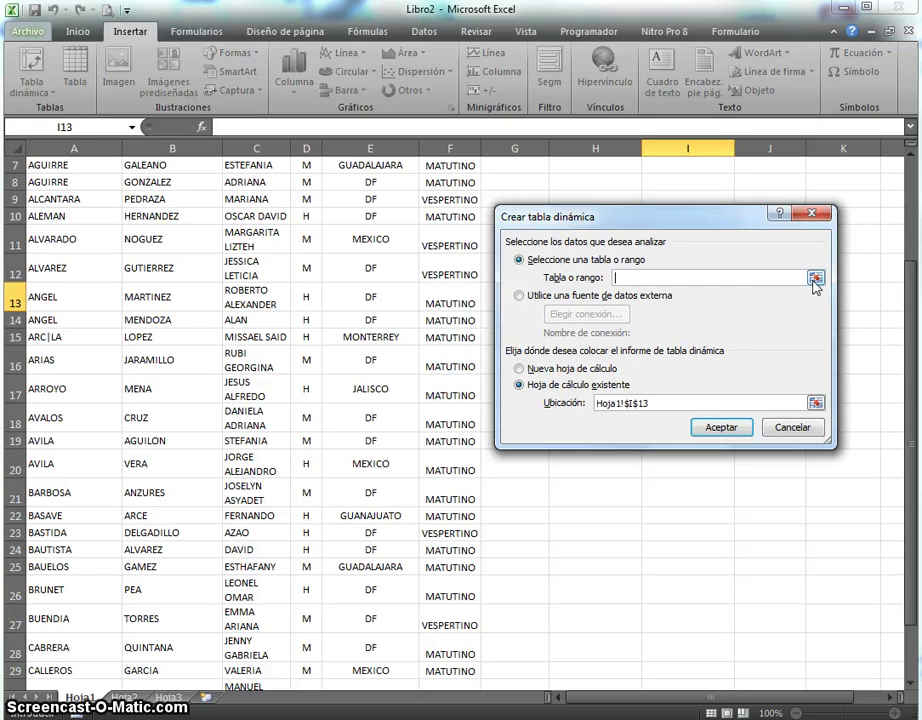
click(815, 278)
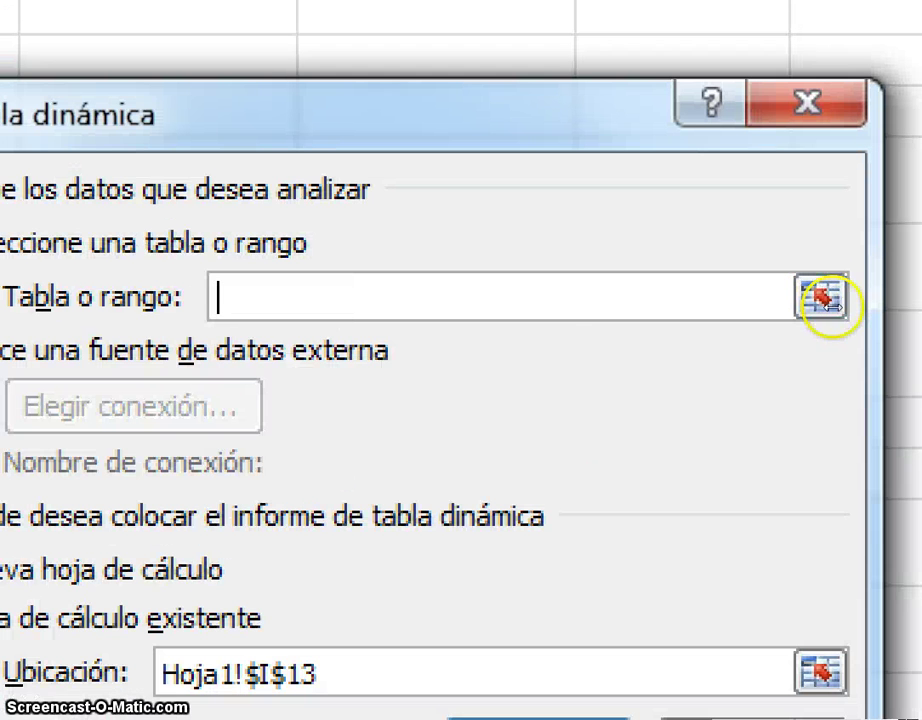
click(817, 280)
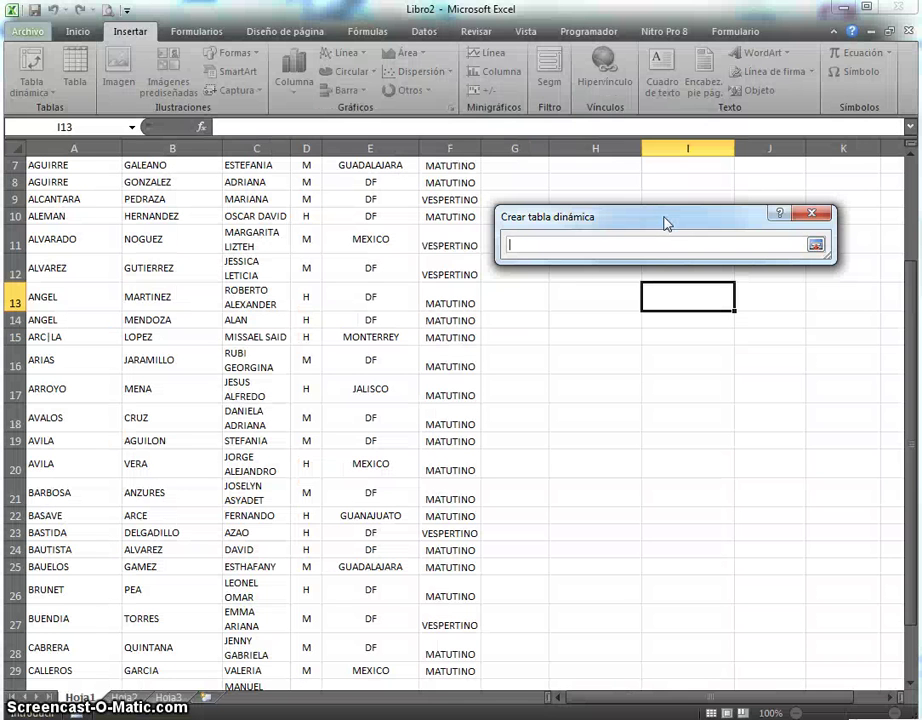
click(150, 240)
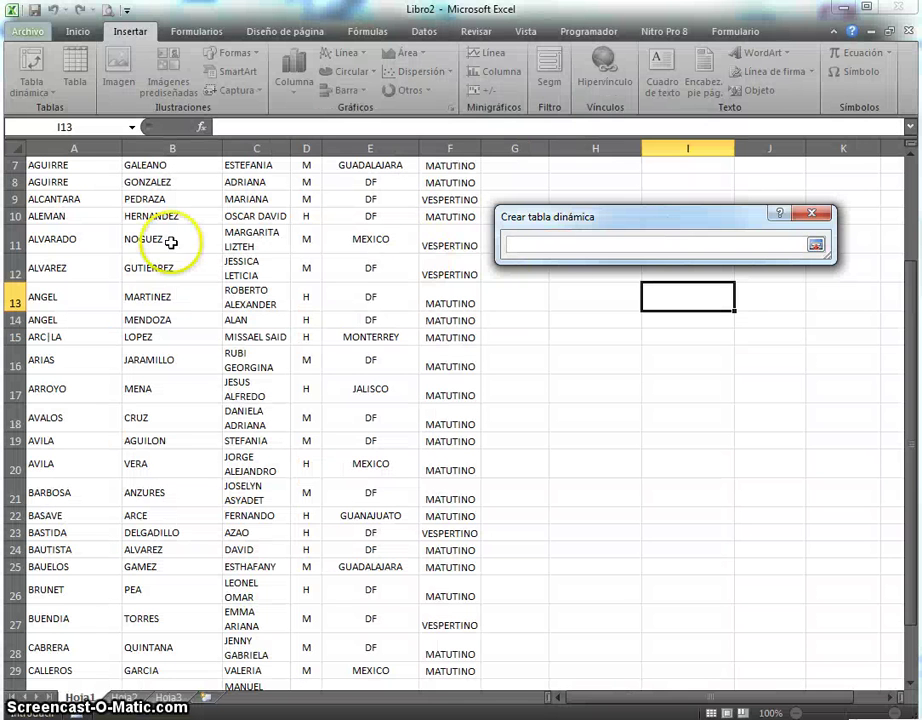
scroll(117, 272, up, 2)
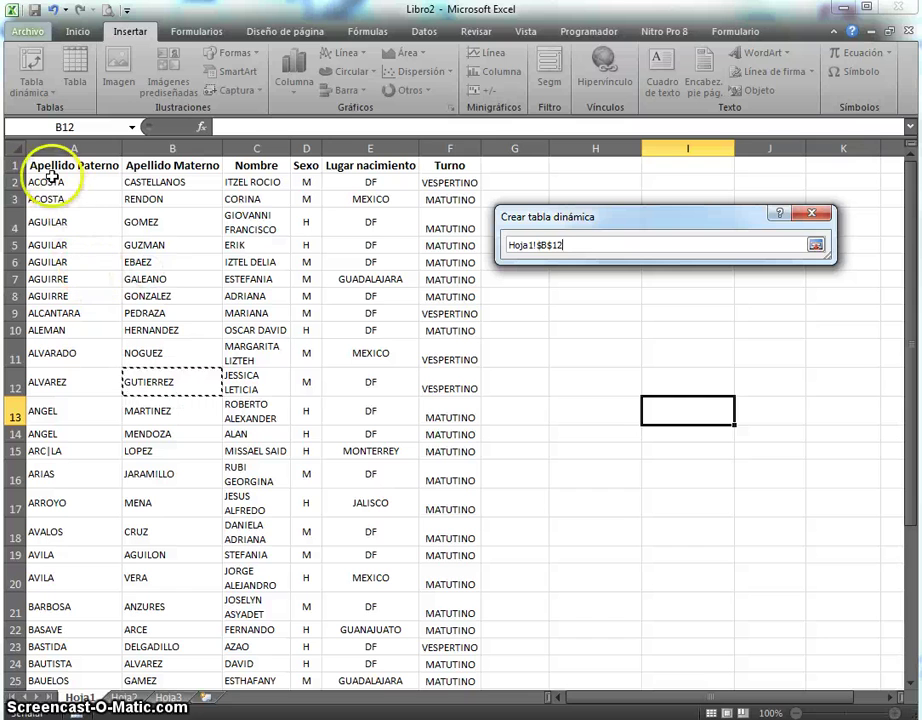
drag(35, 168, 436, 560)
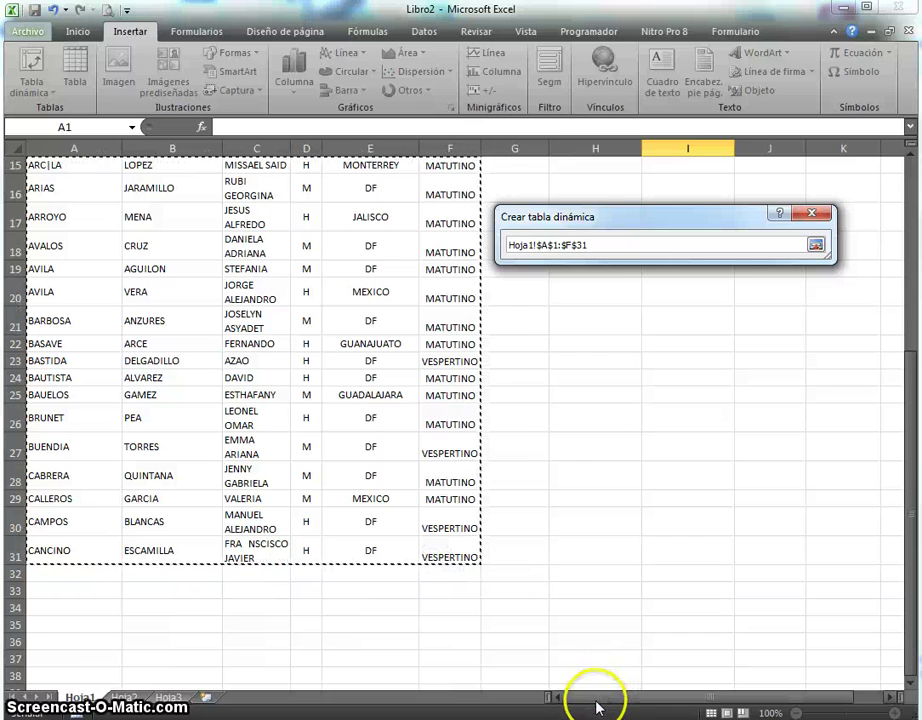
drag(573, 698, 574, 705)
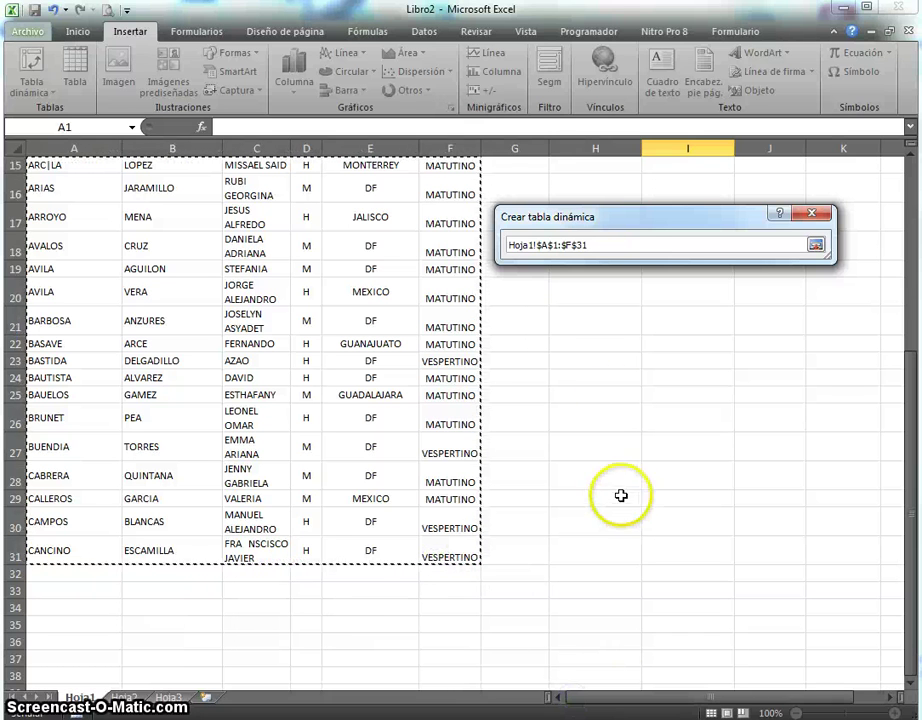
click(610, 244)
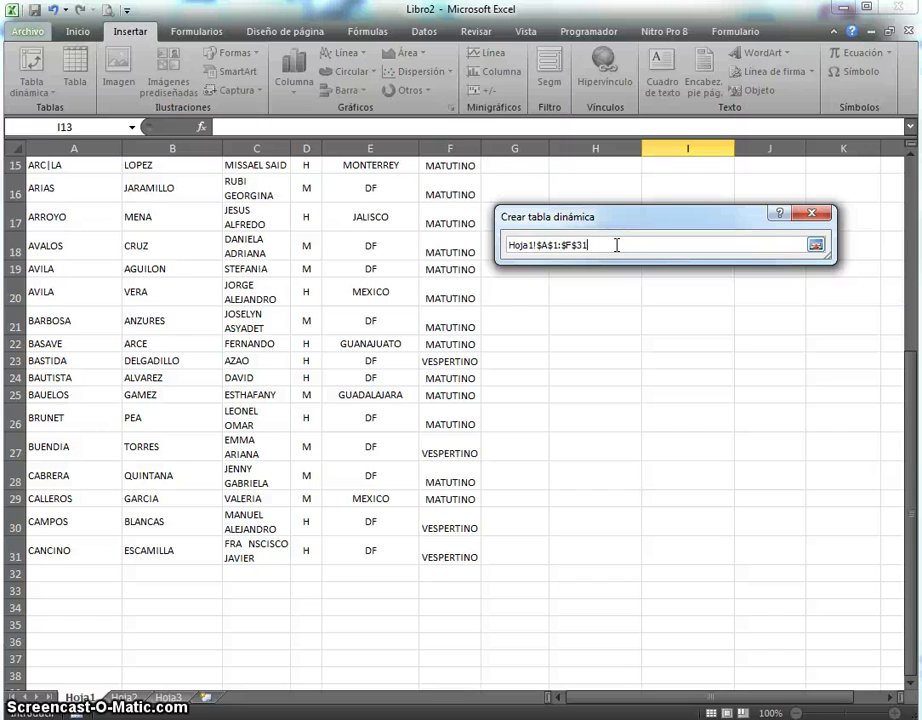
click(815, 246)
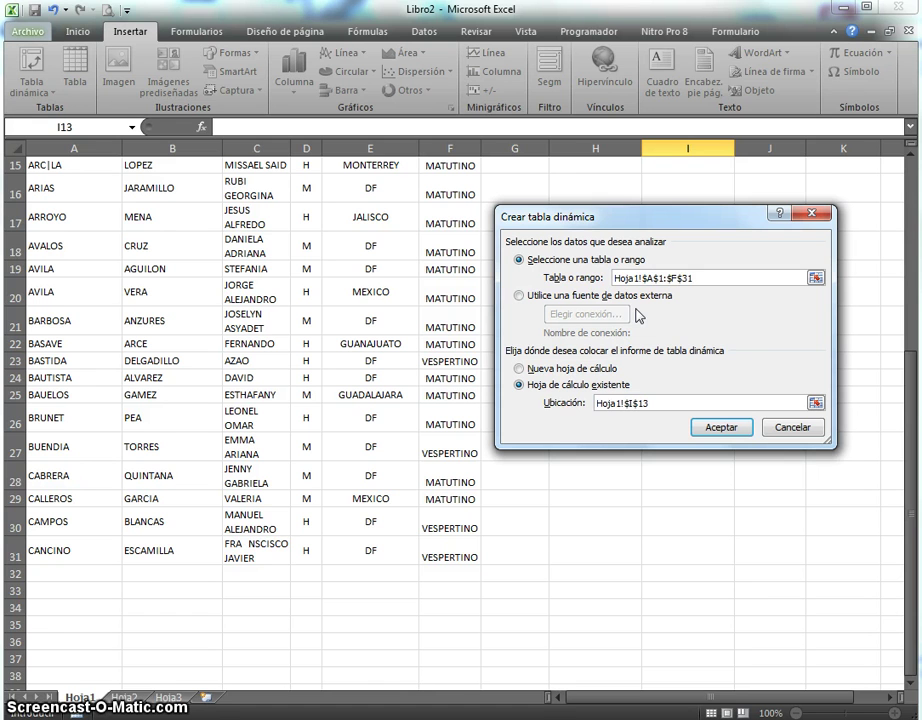
click(793, 430)
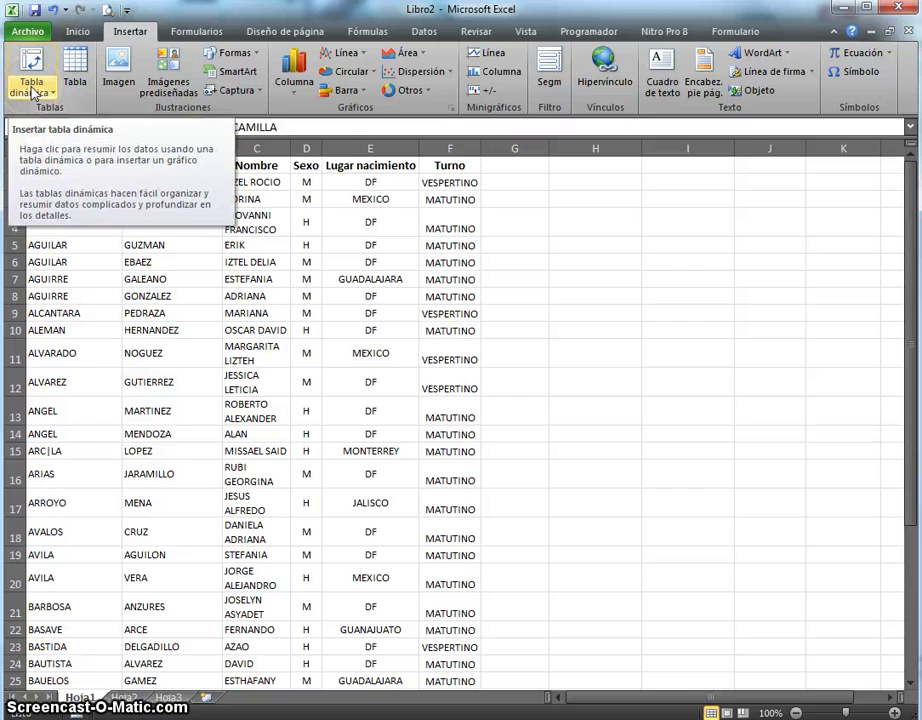
click(34, 92)
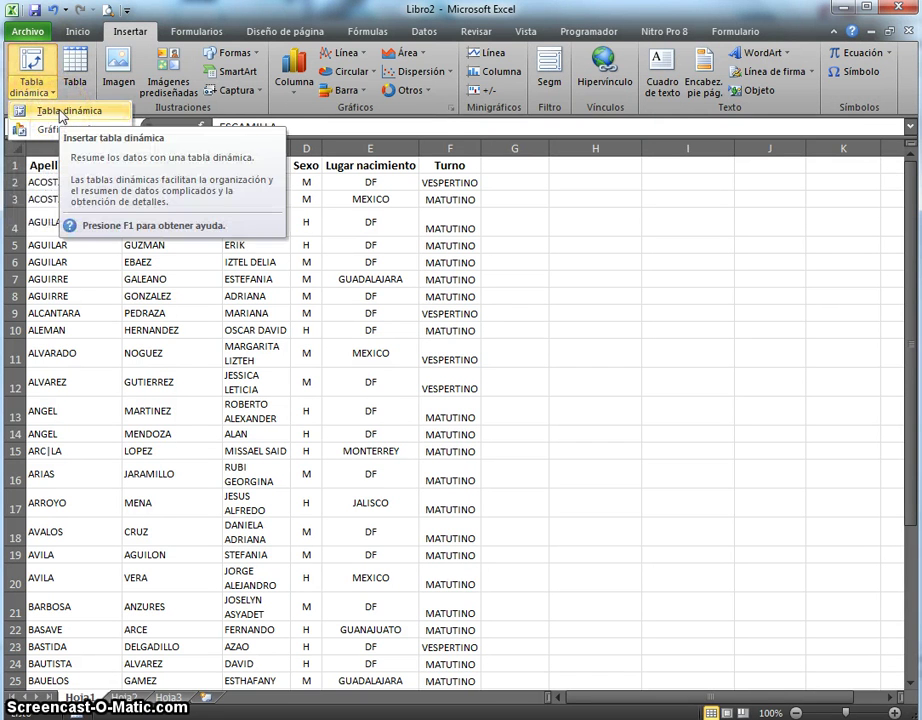
click(62, 111)
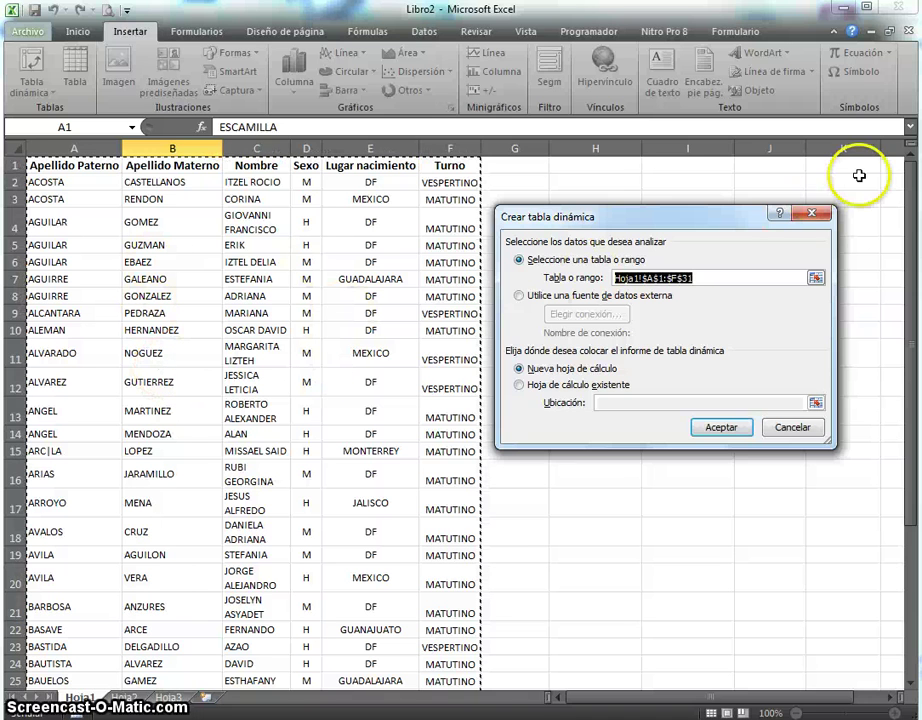
click(817, 216)
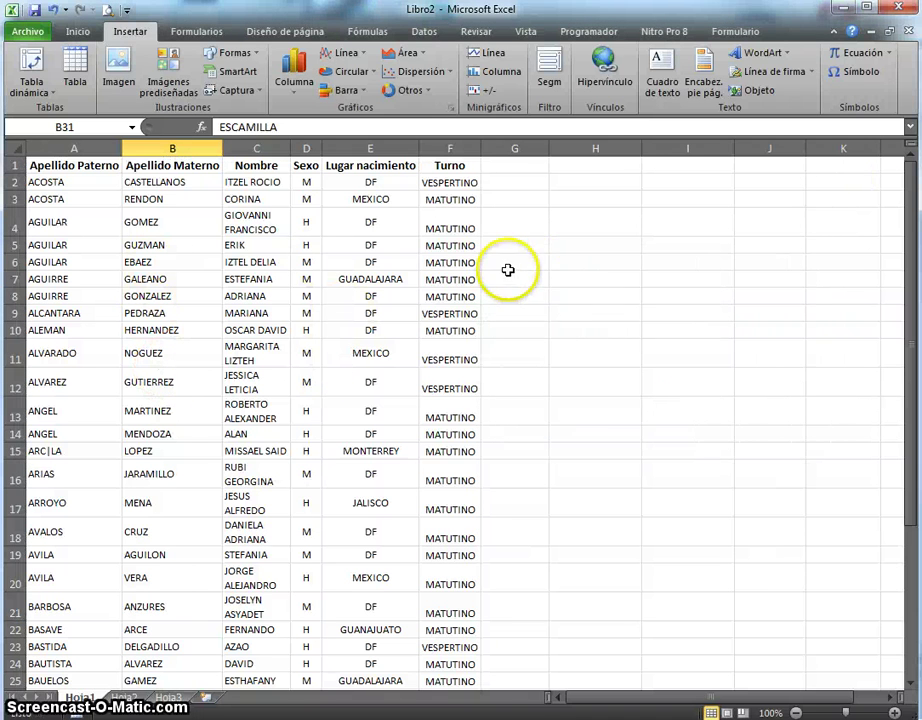
click(577, 278)
click(706, 278)
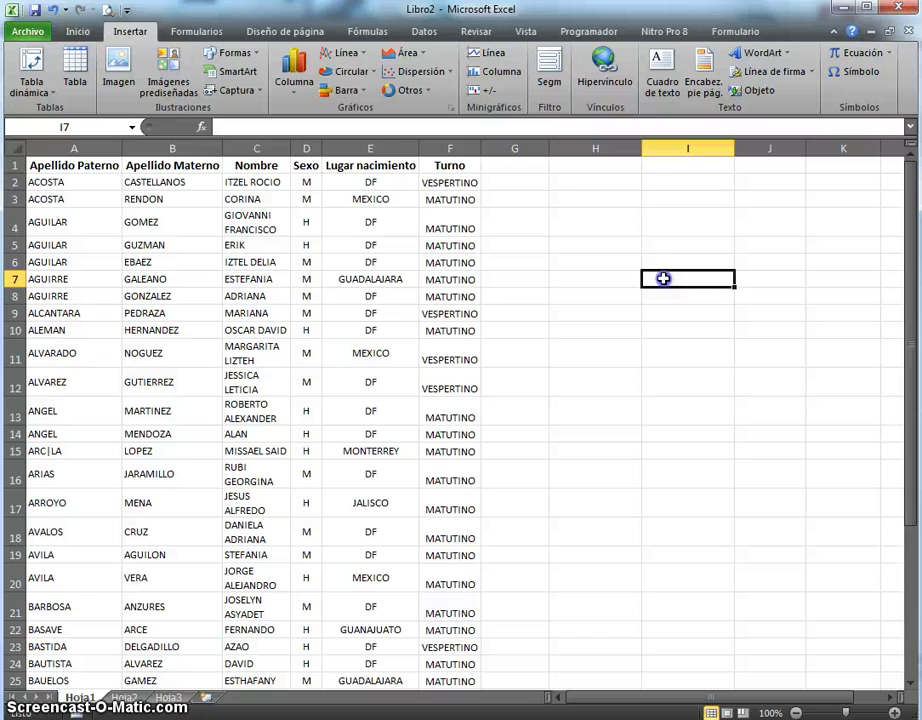
- Start a pivot table from cell E8 inside the data list, using Hoja1!$A$1:$F$31 as the source range
click(370, 296)
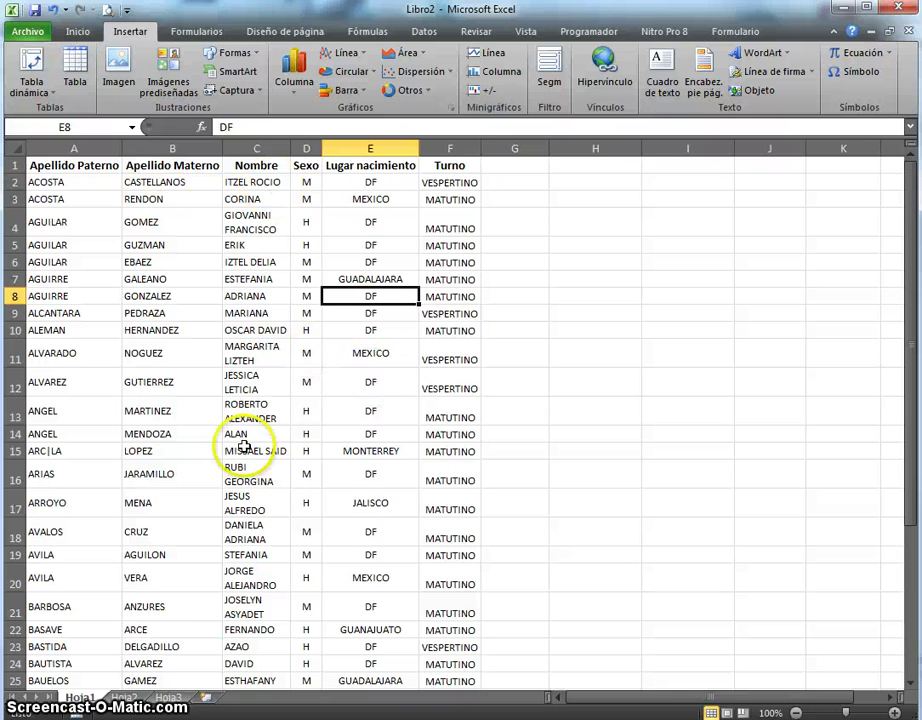
scroll(269, 301, down, 4)
scroll(268, 305, up, 4)
scroll(268, 305, down, 3)
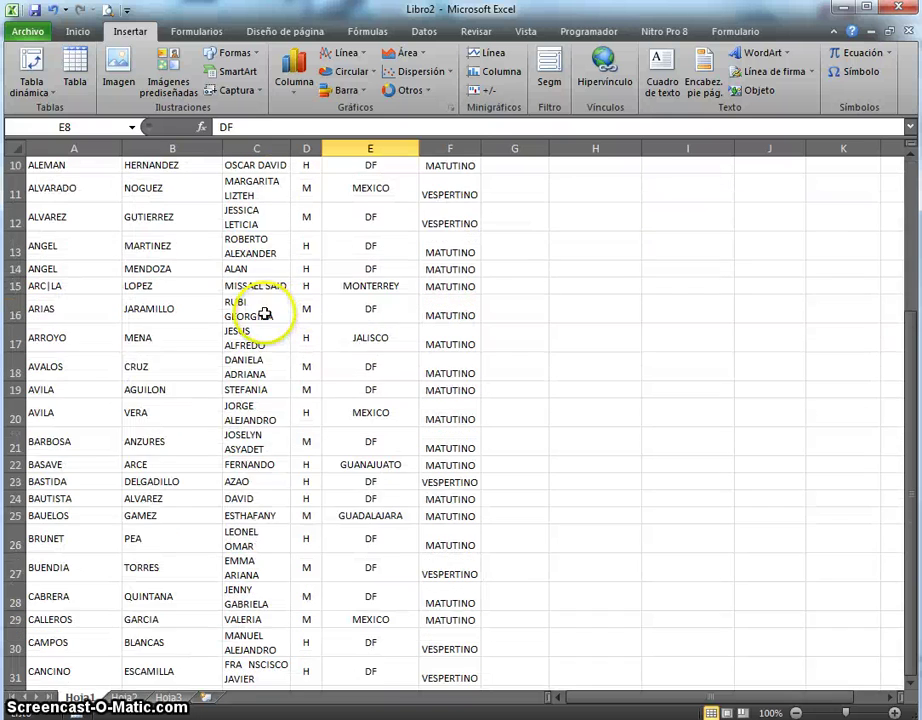
scroll(268, 313, up, 3)
click(48, 92)
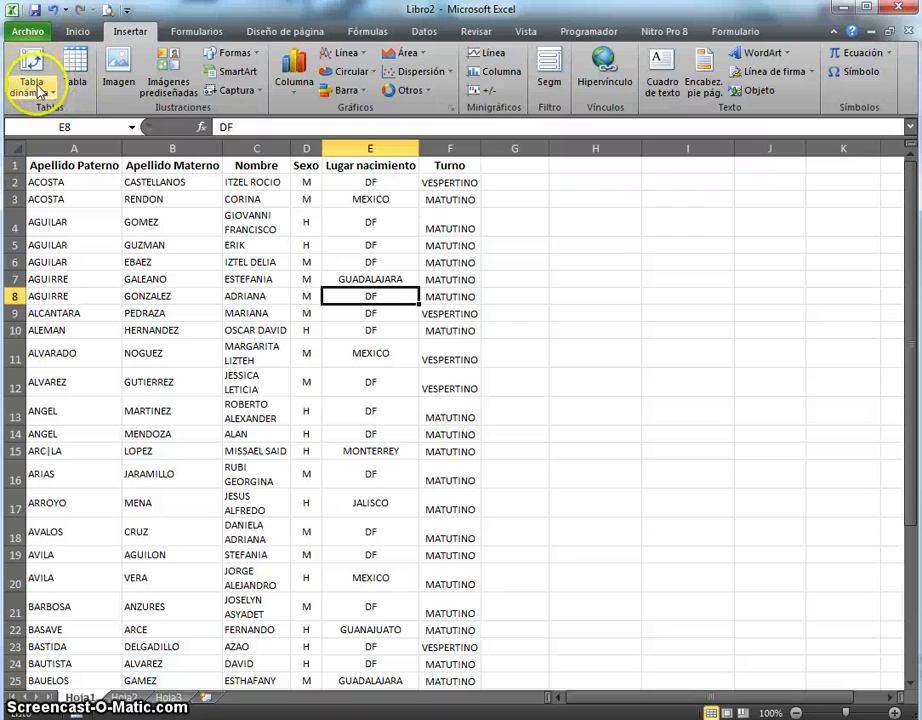
click(55, 162)
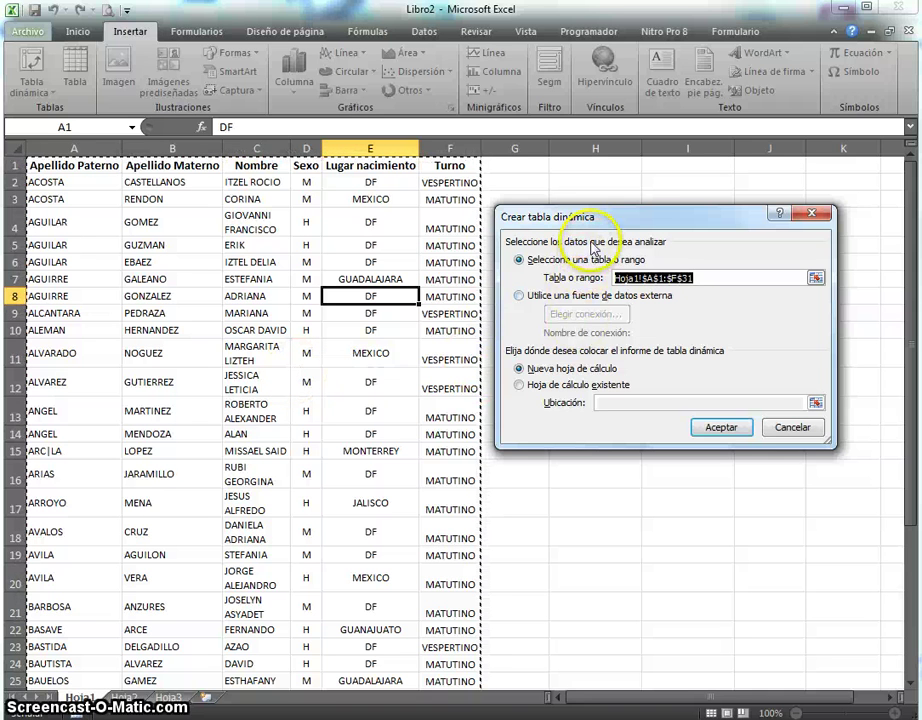
drag(604, 225, 623, 239)
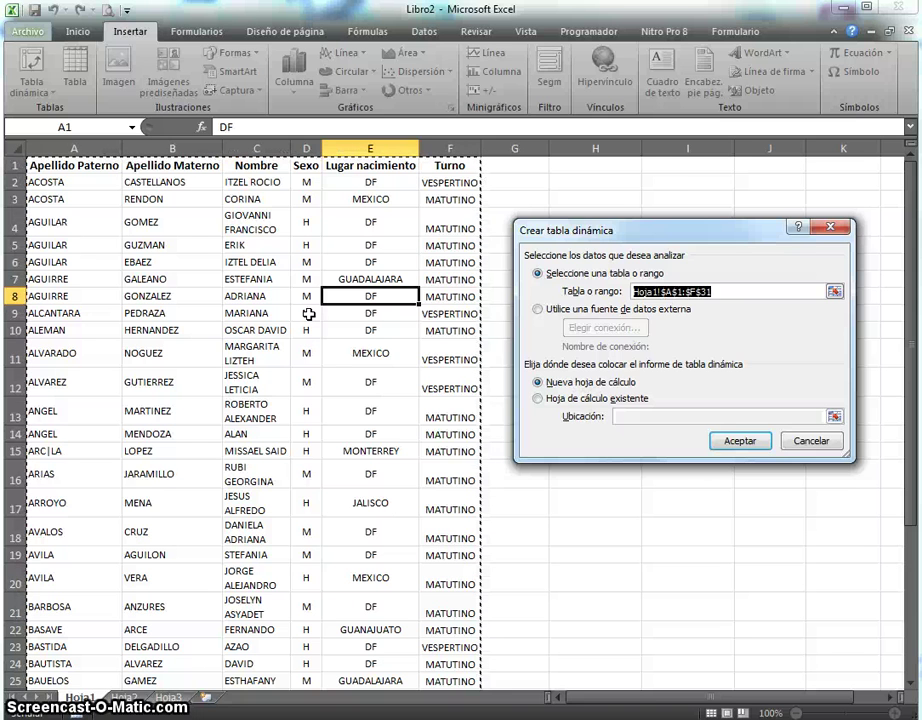
drag(607, 232, 147, 196)
- Place the pivot table report on the existing worksheet at Hoja1!$H$3 and create it
click(115, 347)
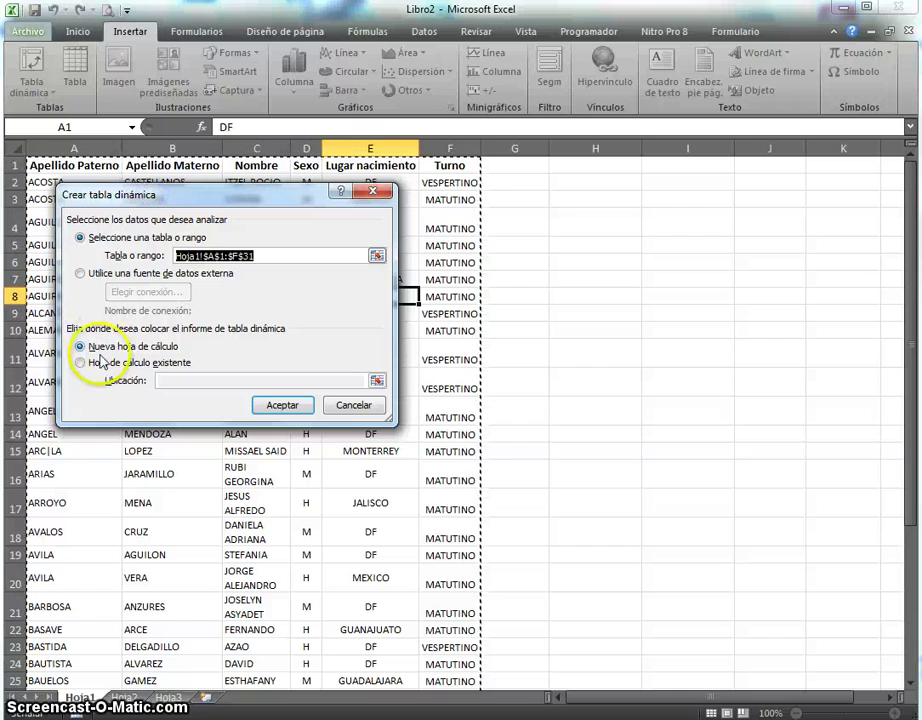
click(120, 352)
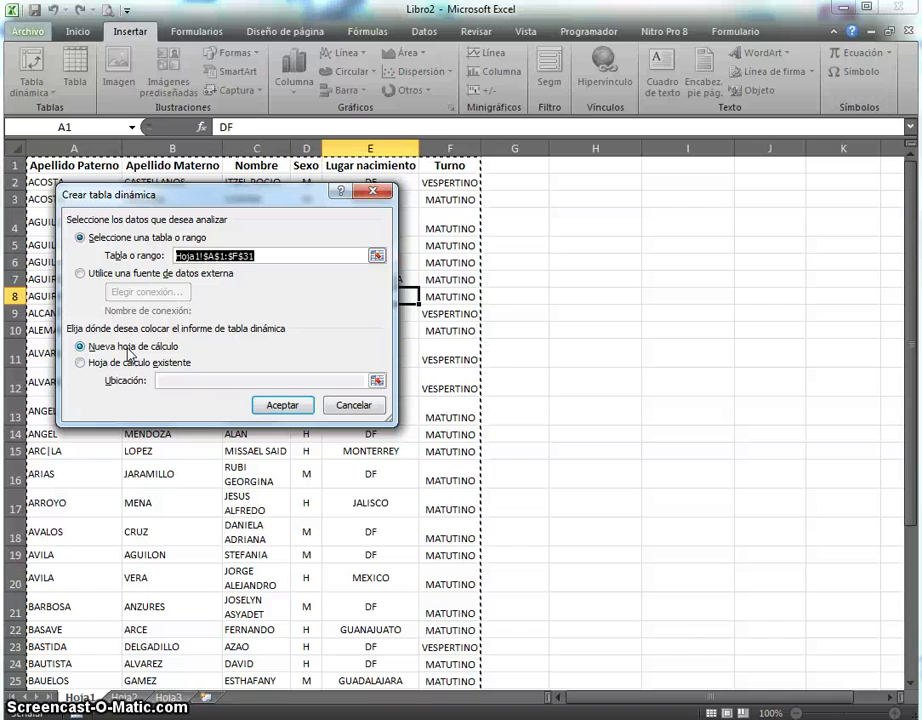
click(133, 364)
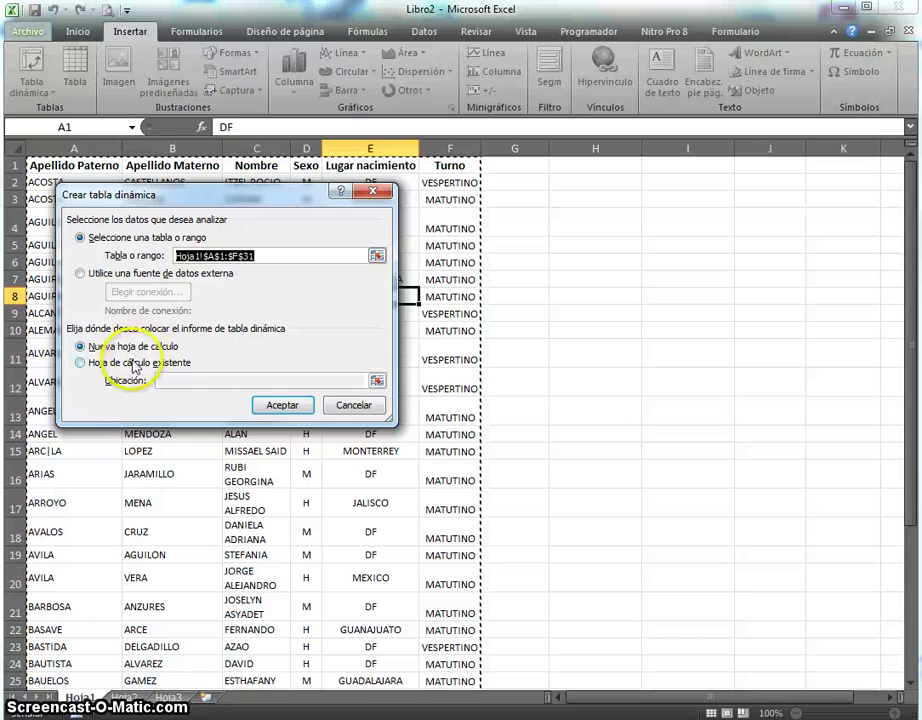
click(102, 365)
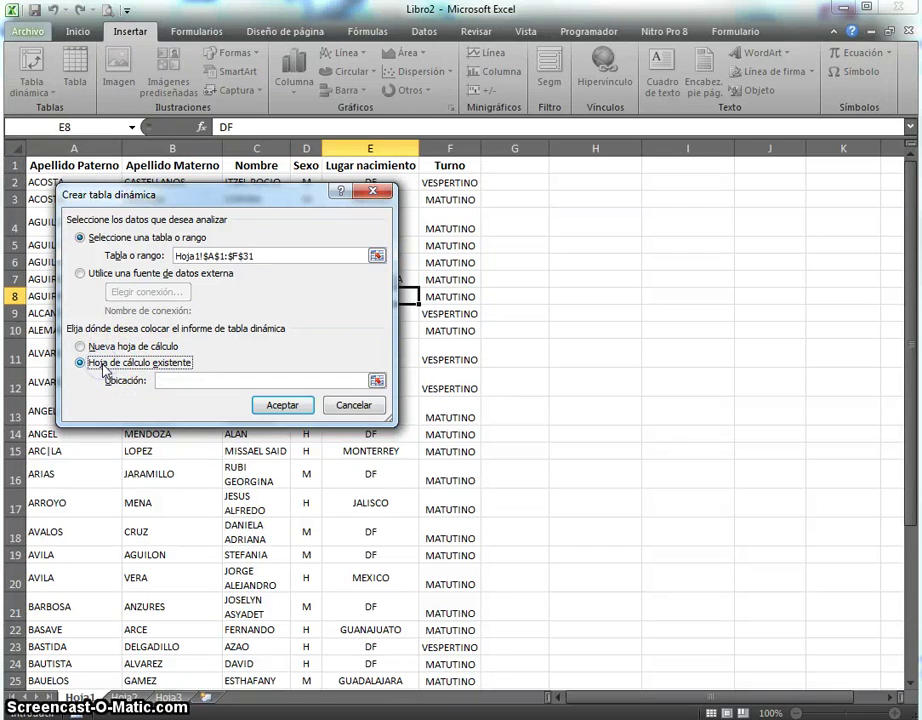
click(378, 379)
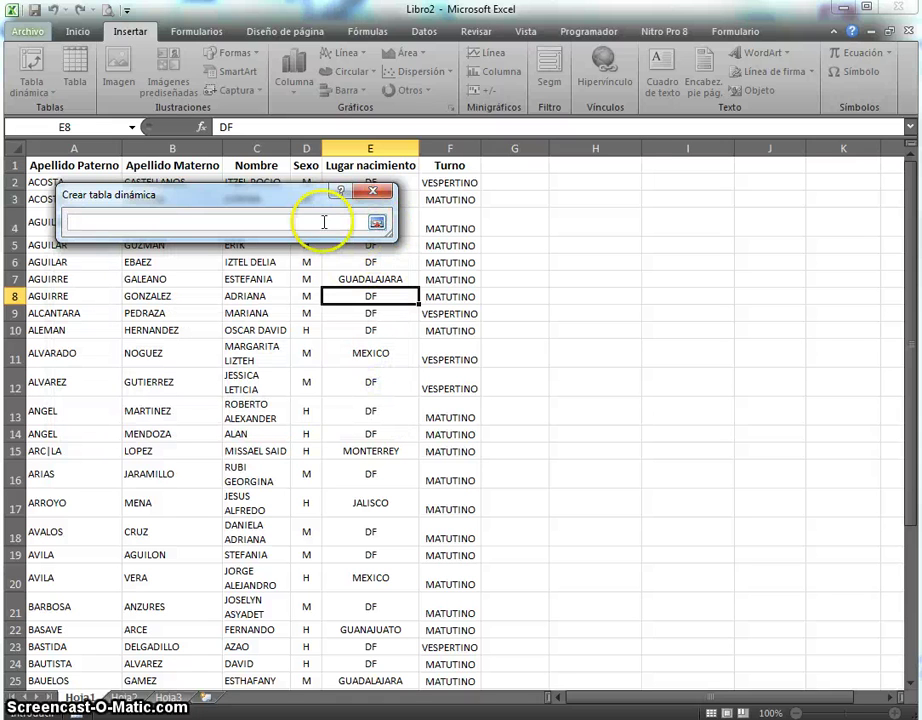
click(588, 196)
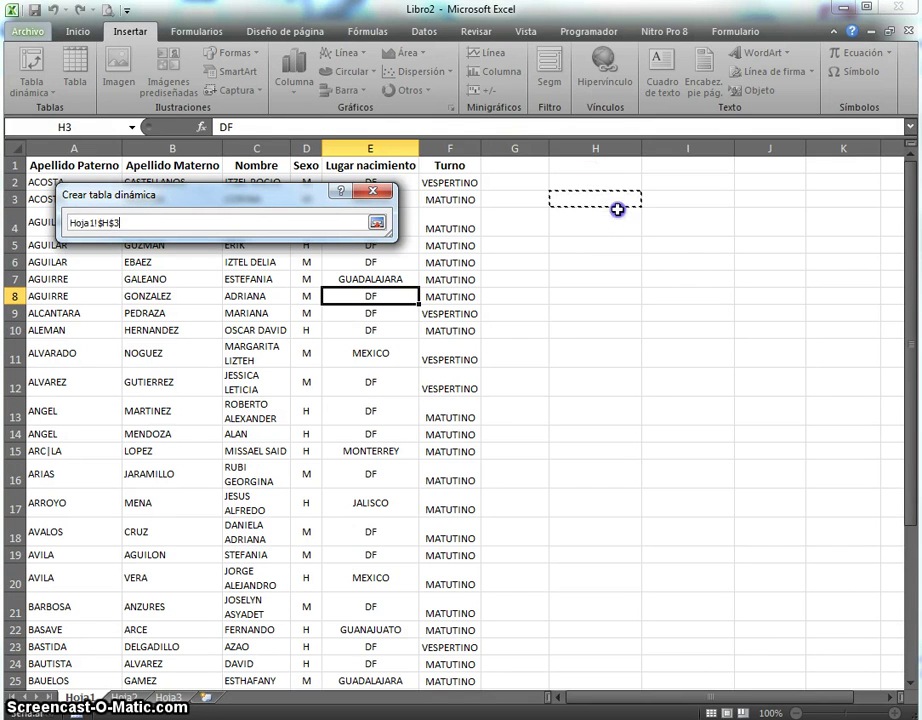
mouse_move(640, 214)
mouse_down()
mouse_move(620, 192)
mouse_move(650, 222)
mouse_move(636, 205)
mouse_up()
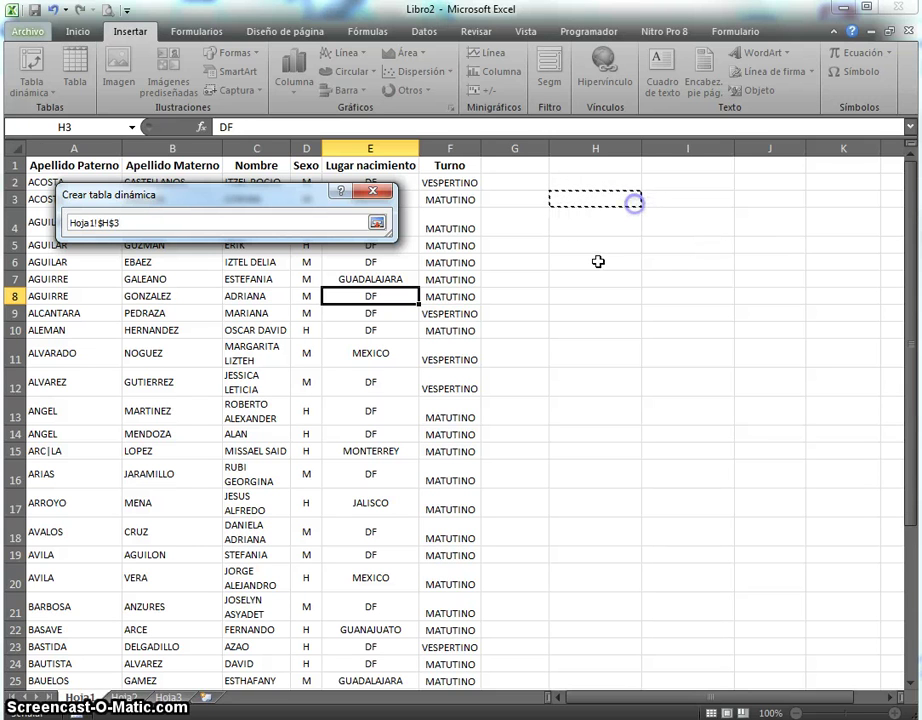
drag(628, 192, 600, 213)
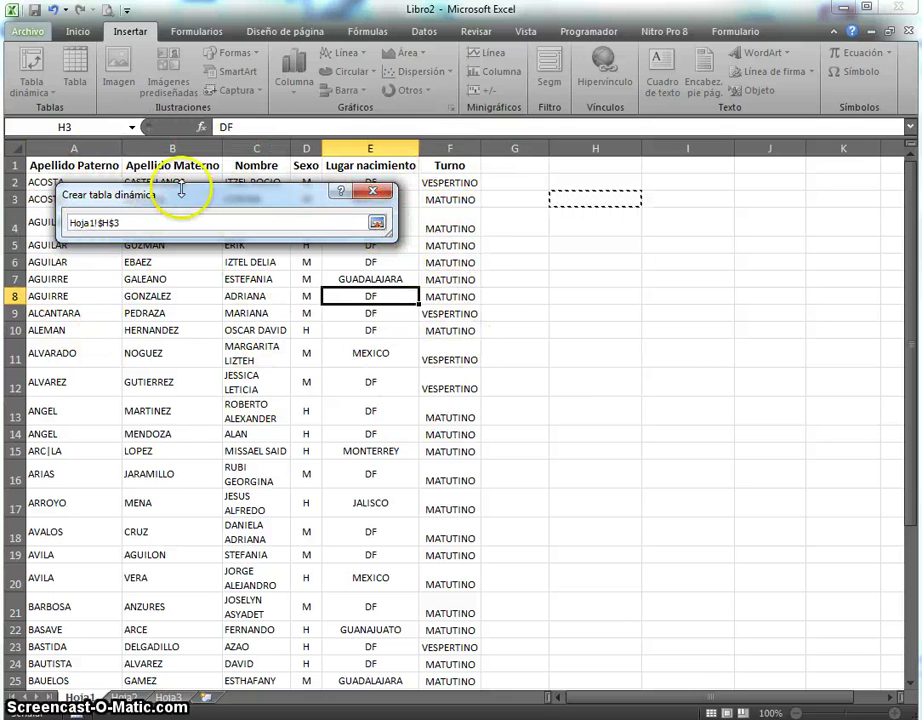
click(376, 222)
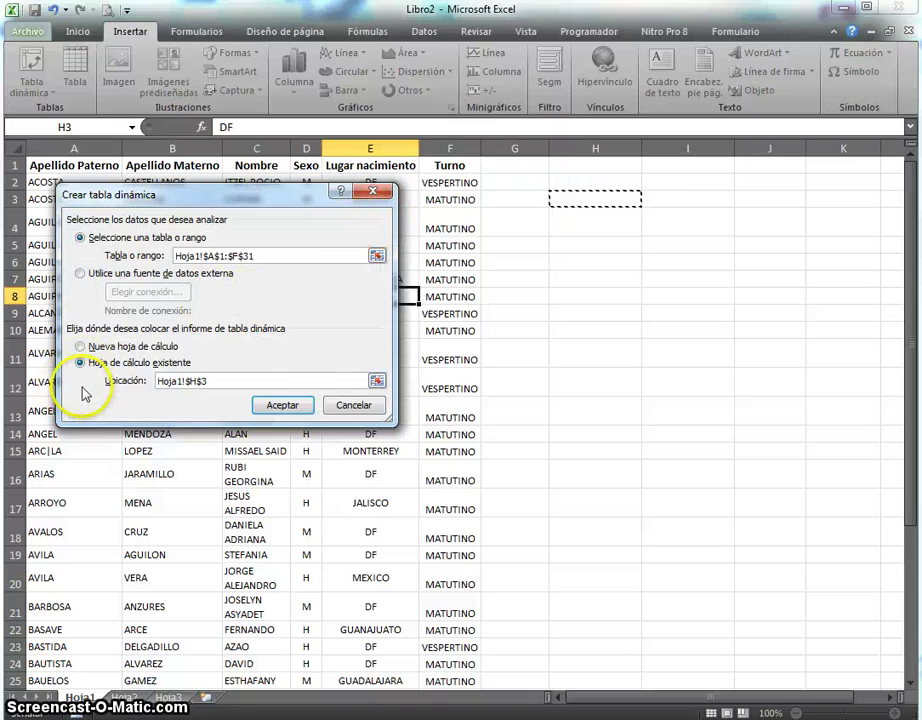
click(282, 406)
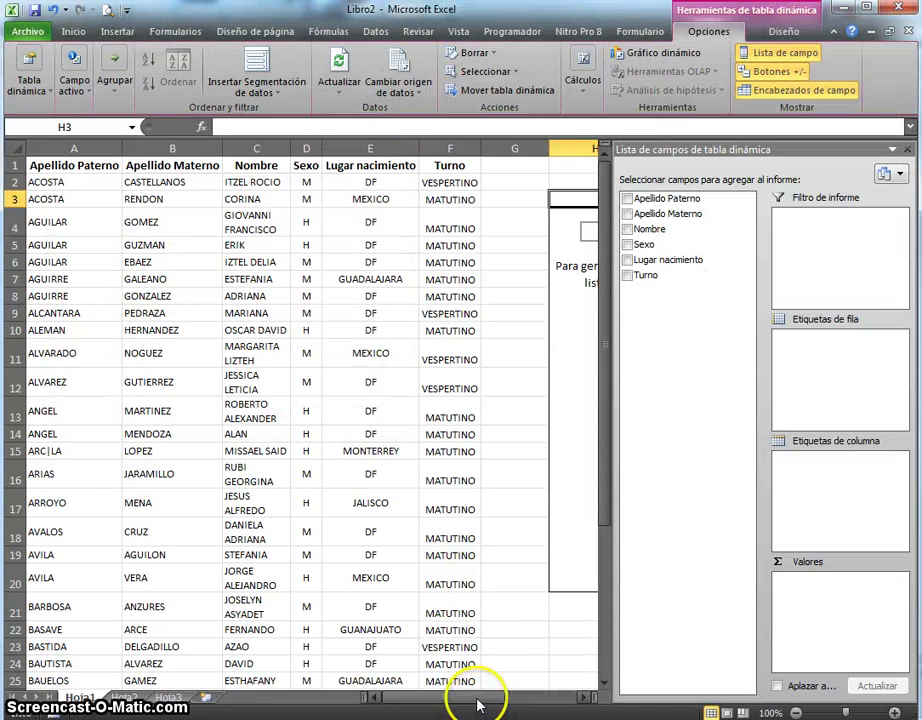
- Compare the student list's column headings in A1 through F1 with the fields offered for the empty pivot table
drag(477, 700, 556, 700)
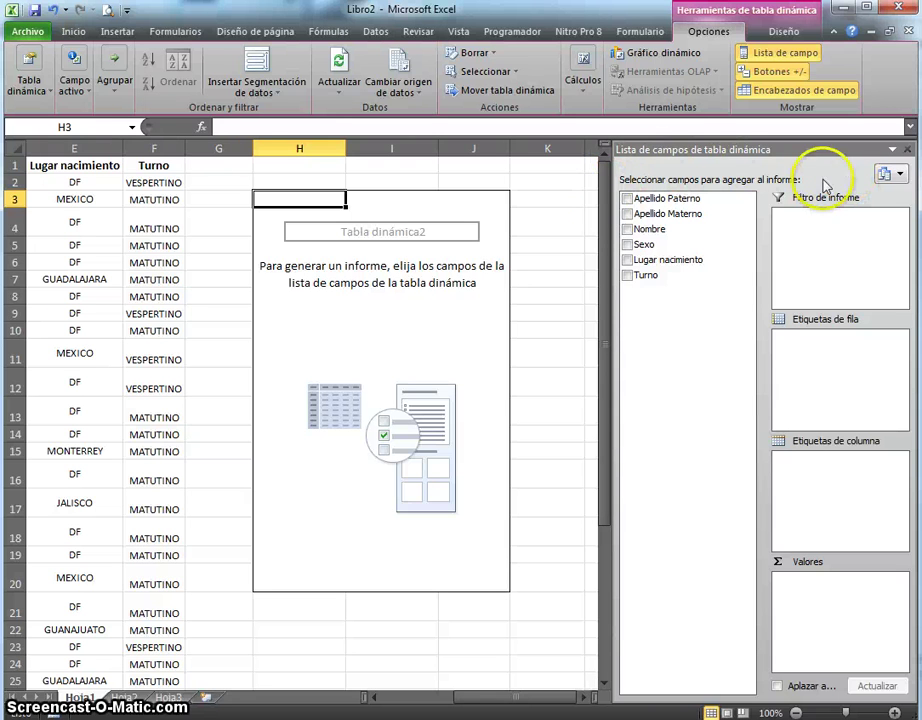
drag(694, 212, 659, 689)
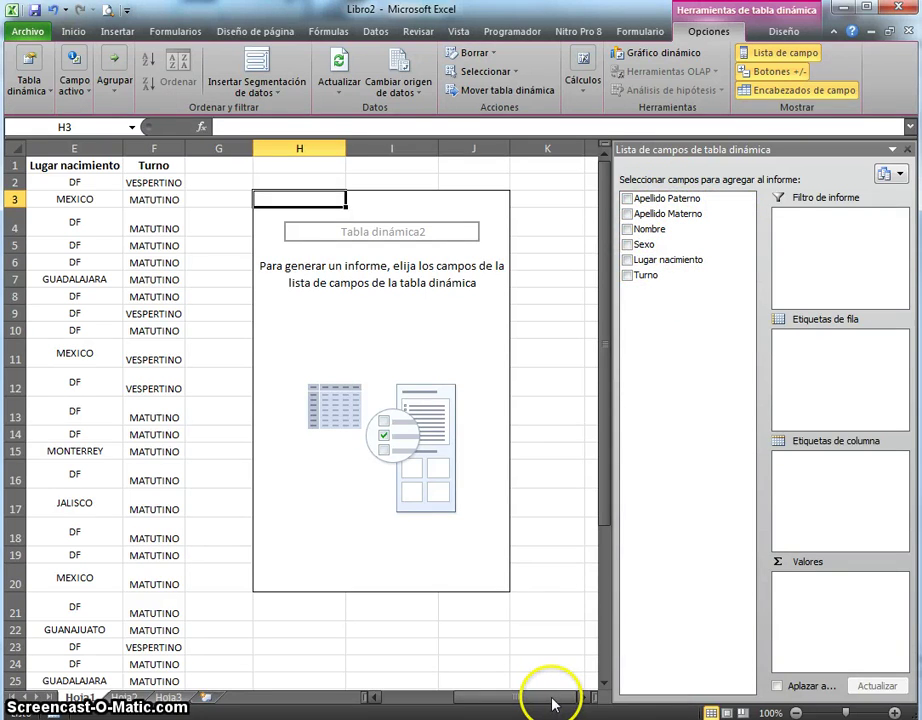
drag(553, 703, 450, 708)
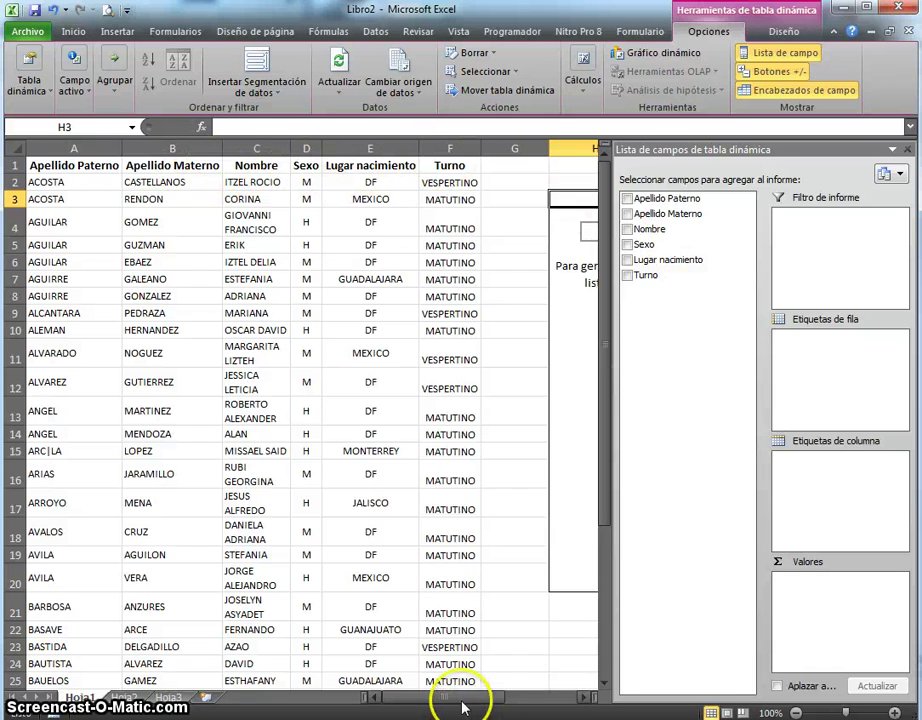
drag(462, 708, 440, 700)
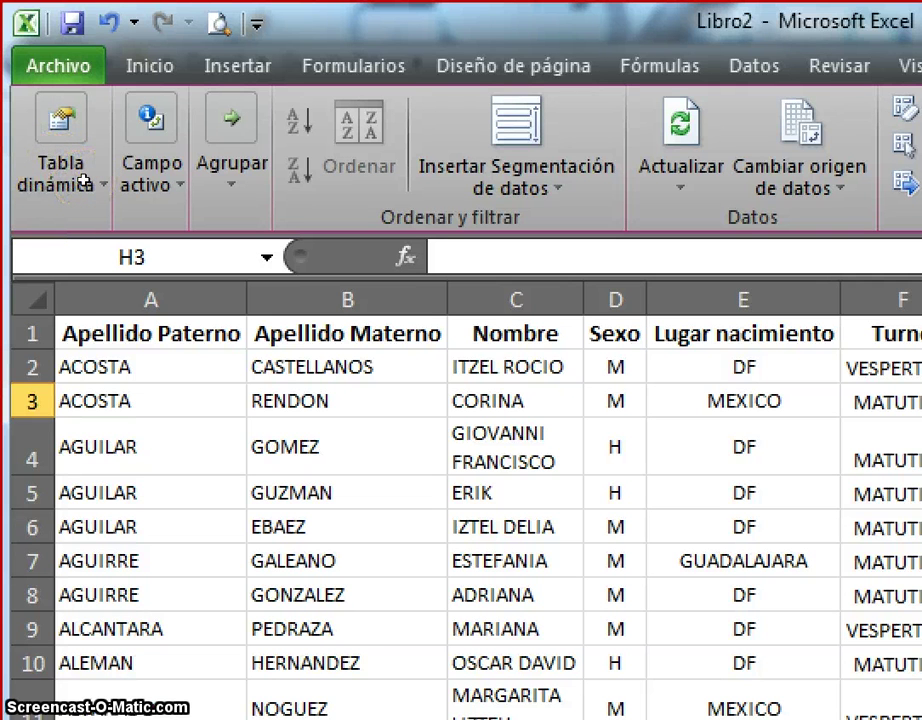
key(ctrl+Home)
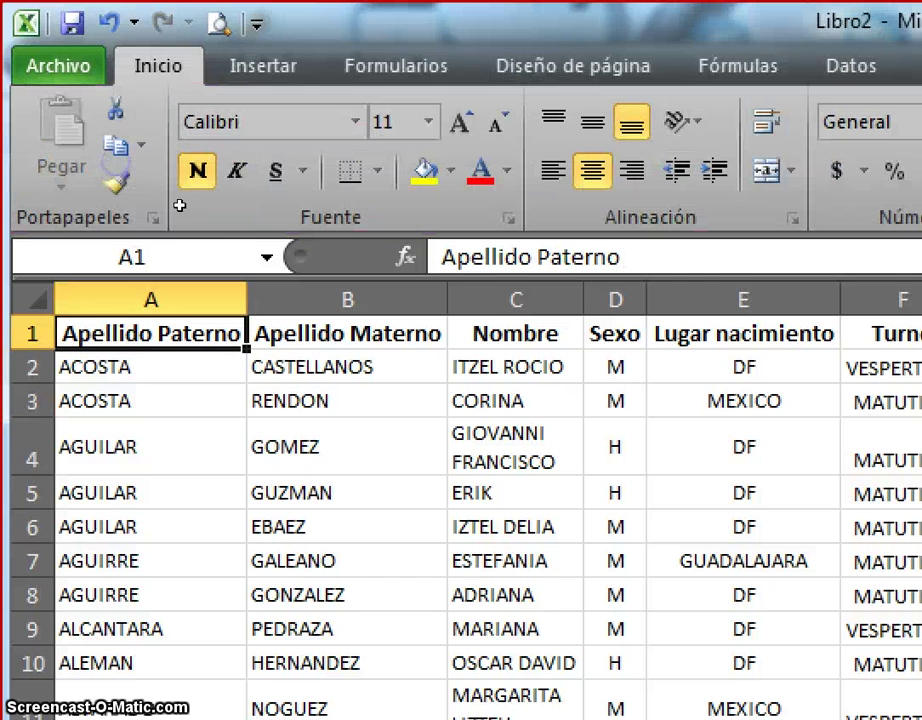
key(Right)
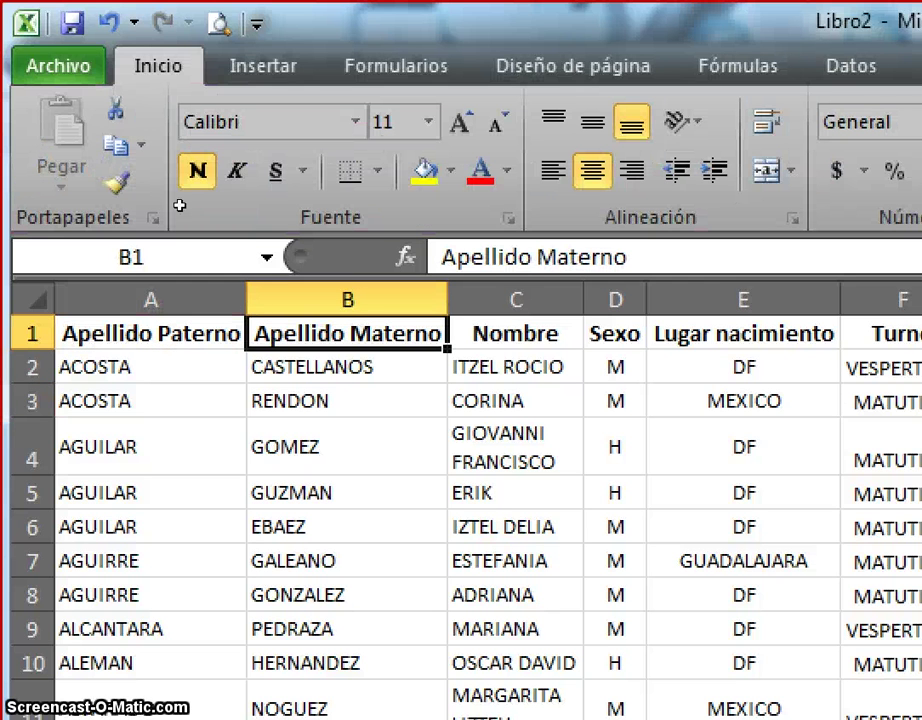
key(Right)
key(Right)
key(Right)
key(Right)
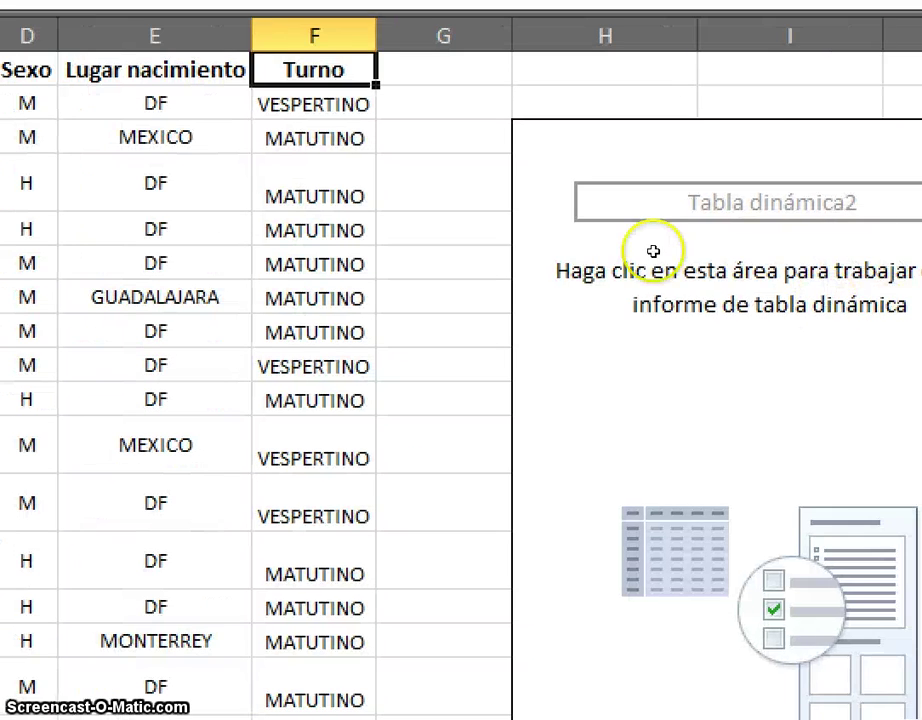
- Switch between a cell outside the empty pivot table and one inside it to check when its field list is shown
click(653, 251)
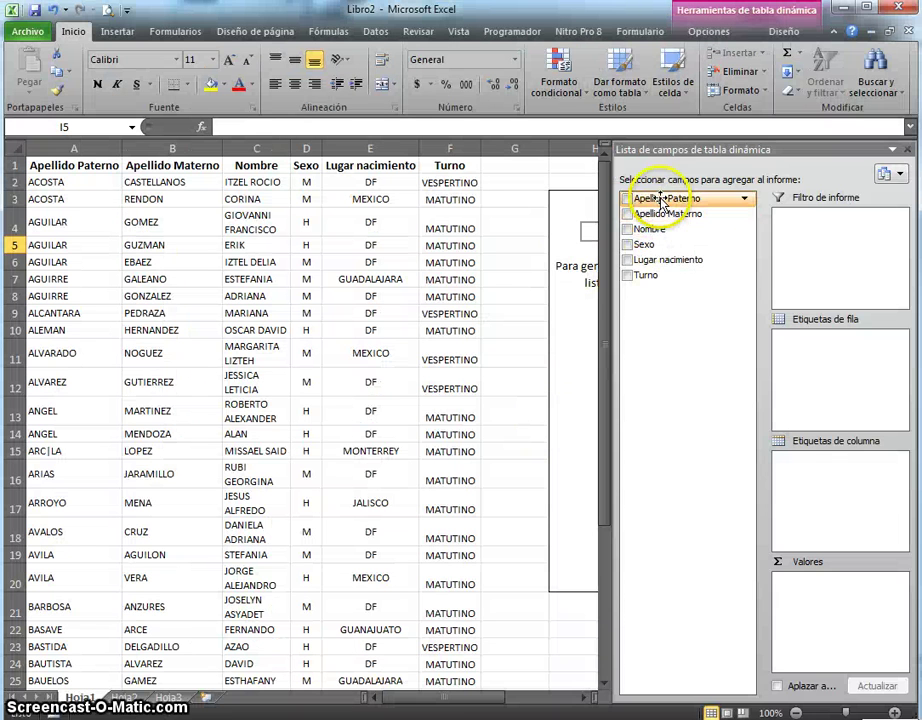
click(512, 293)
click(503, 220)
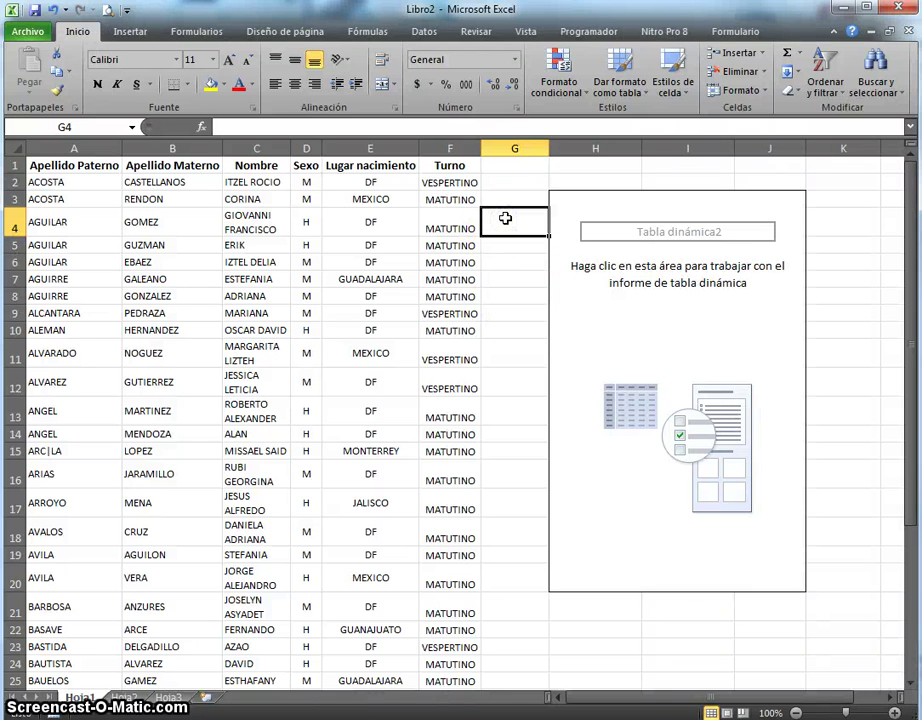
click(530, 224)
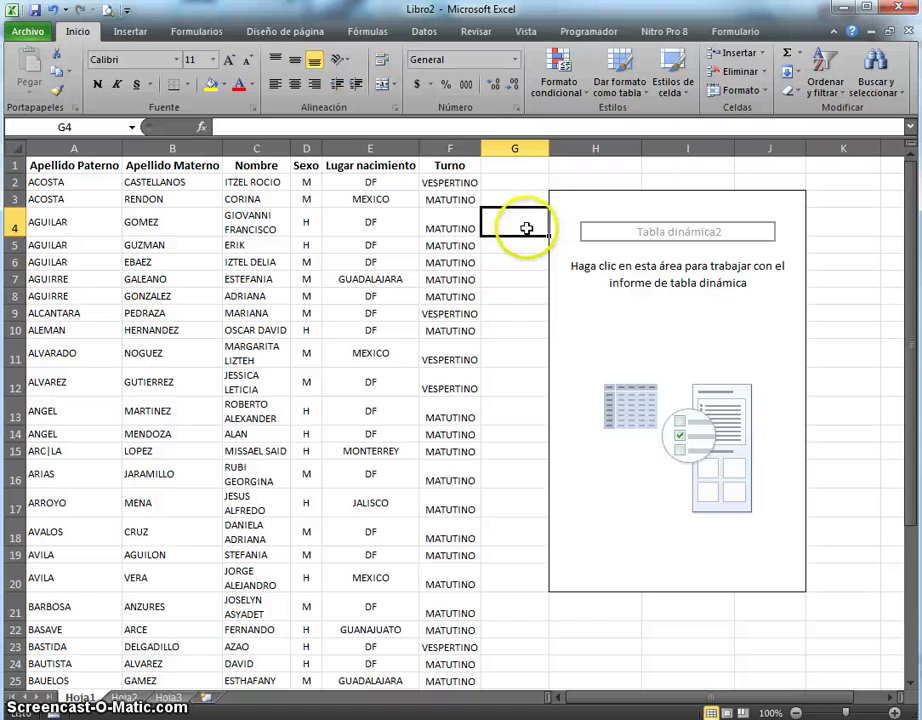
click(591, 317)
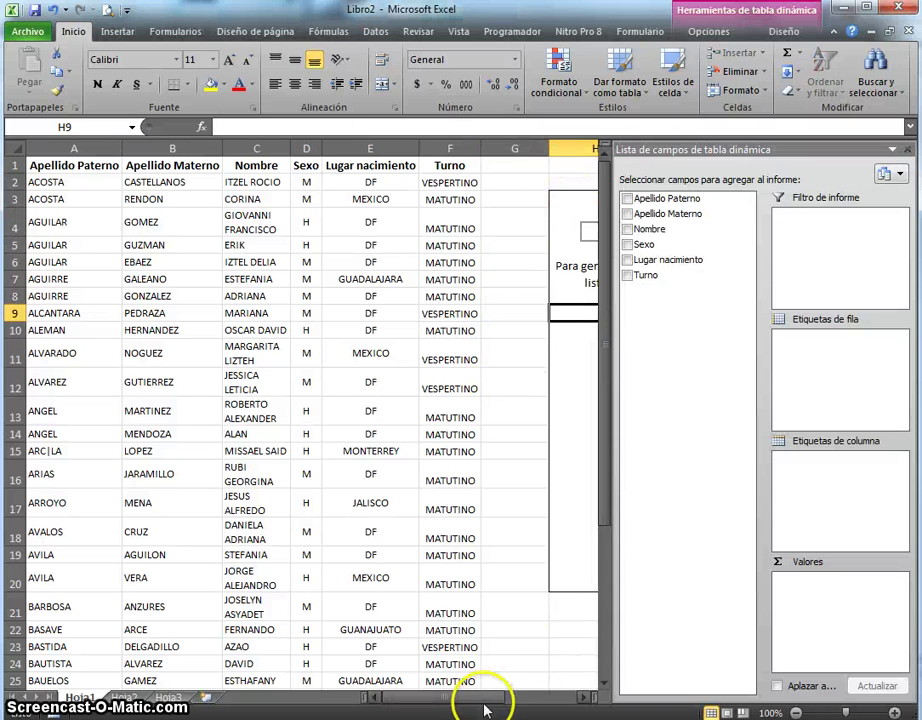
- Review the empty report area and layout areas alongside the student records that feed the pivot table
drag(484, 698, 537, 694)
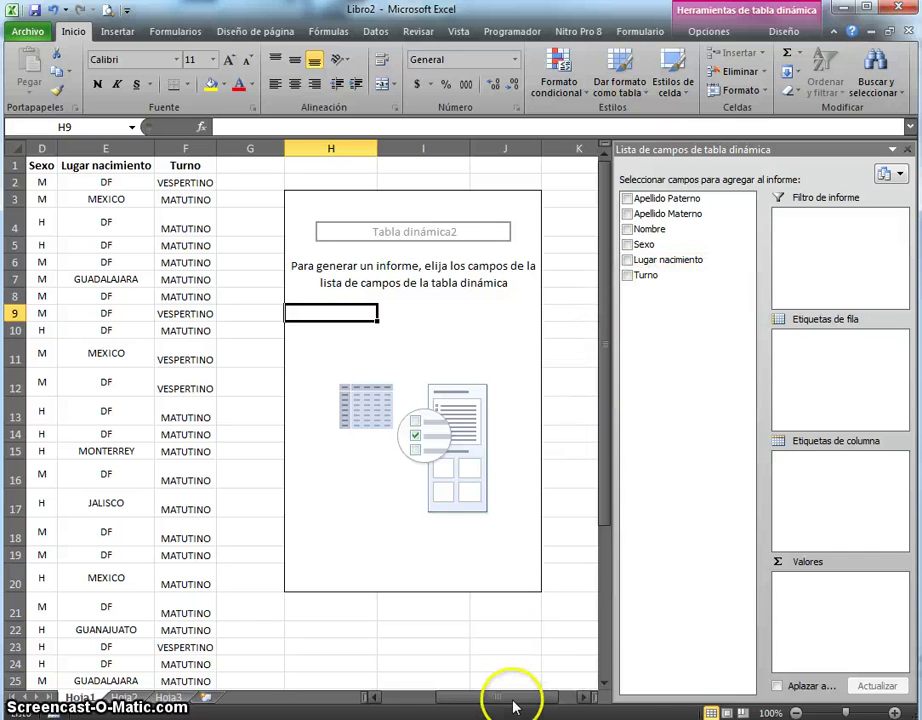
drag(515, 706, 524, 700)
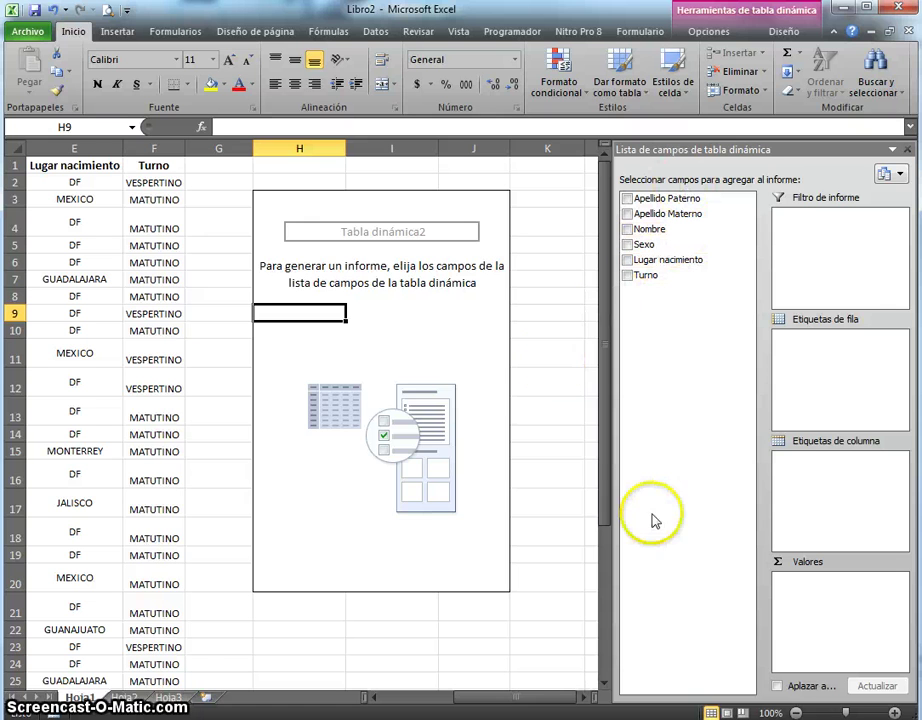
drag(546, 706, 508, 702)
click(583, 697)
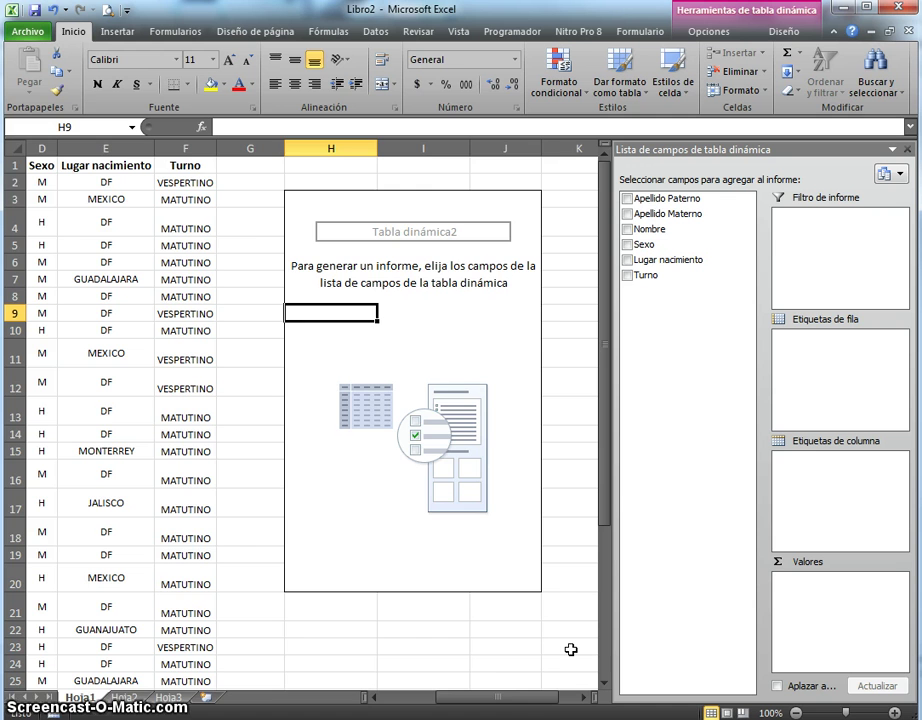
drag(541, 701, 480, 706)
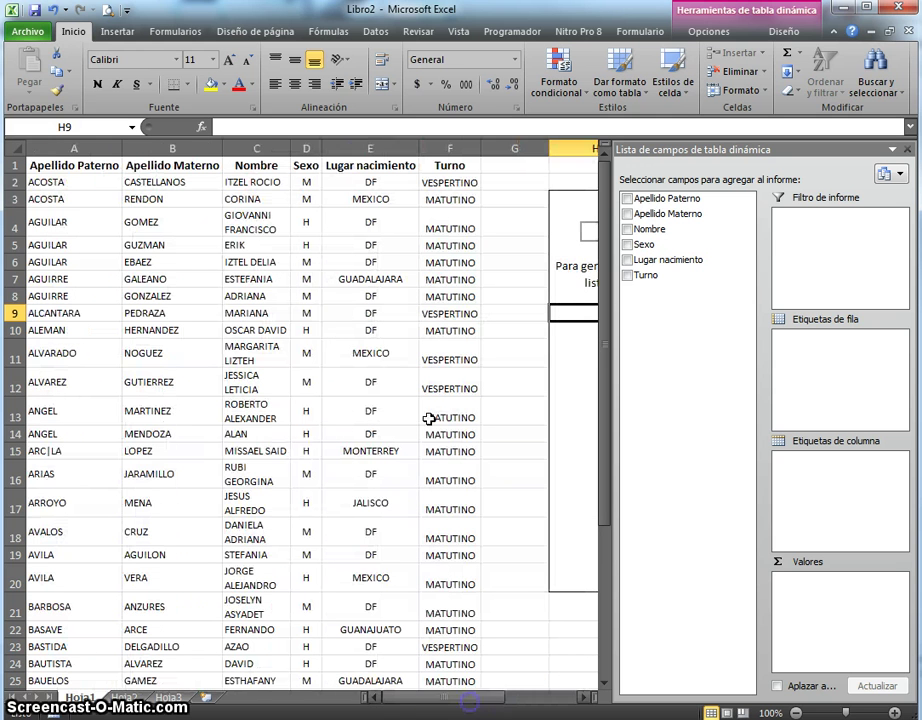
drag(75, 185, 414, 591)
click(453, 587)
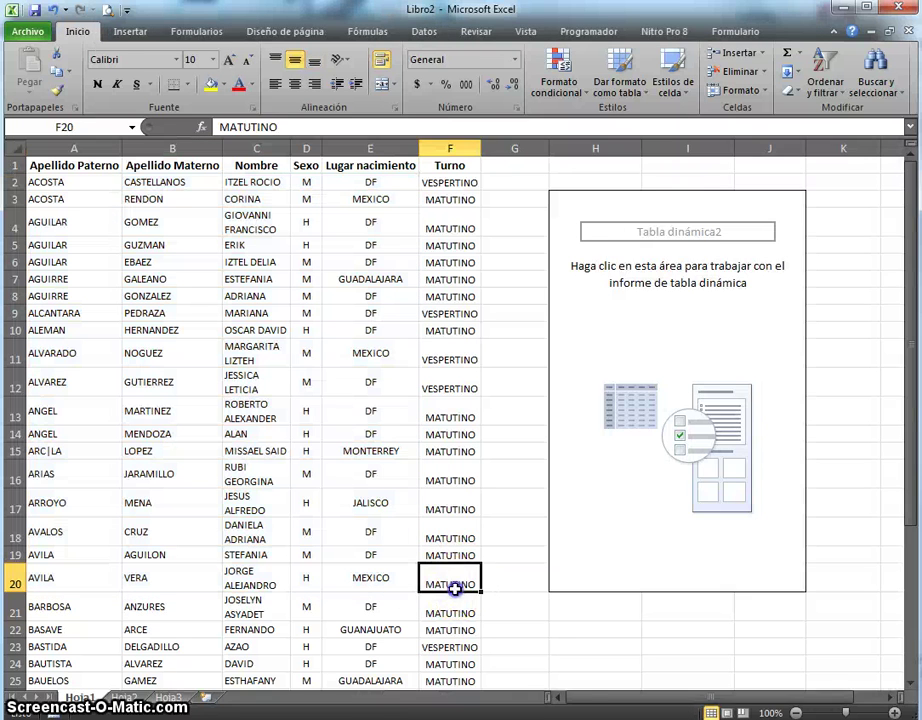
- Activate the empty pivot table report and add the Turno field as its row labels
click(594, 478)
drag(486, 700, 525, 702)
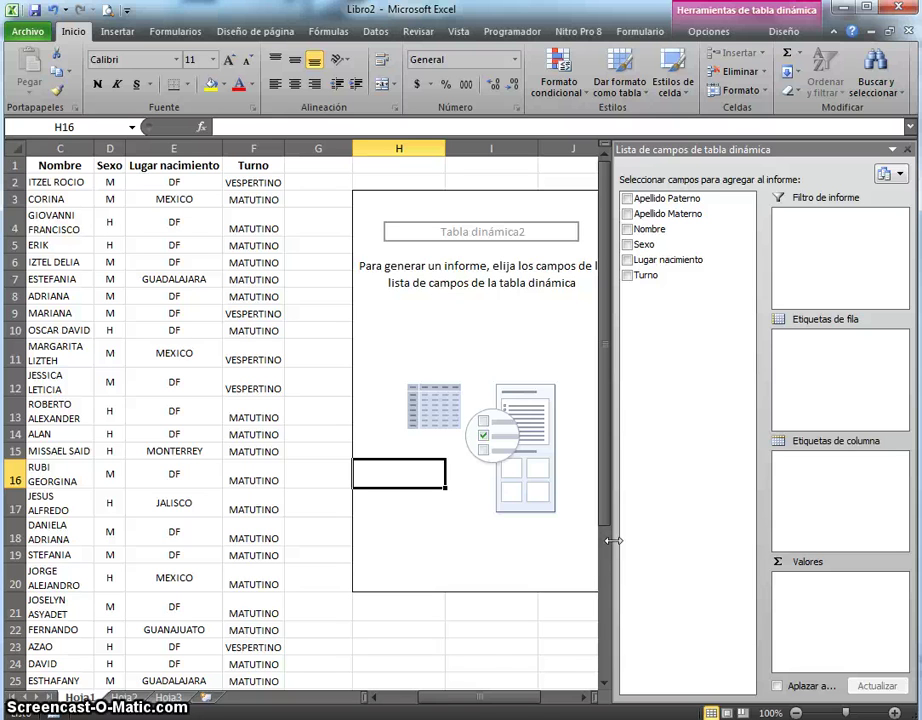
mouse_move(506, 697)
mouse_down()
mouse_move(490, 697)
mouse_move(502, 692)
mouse_up()
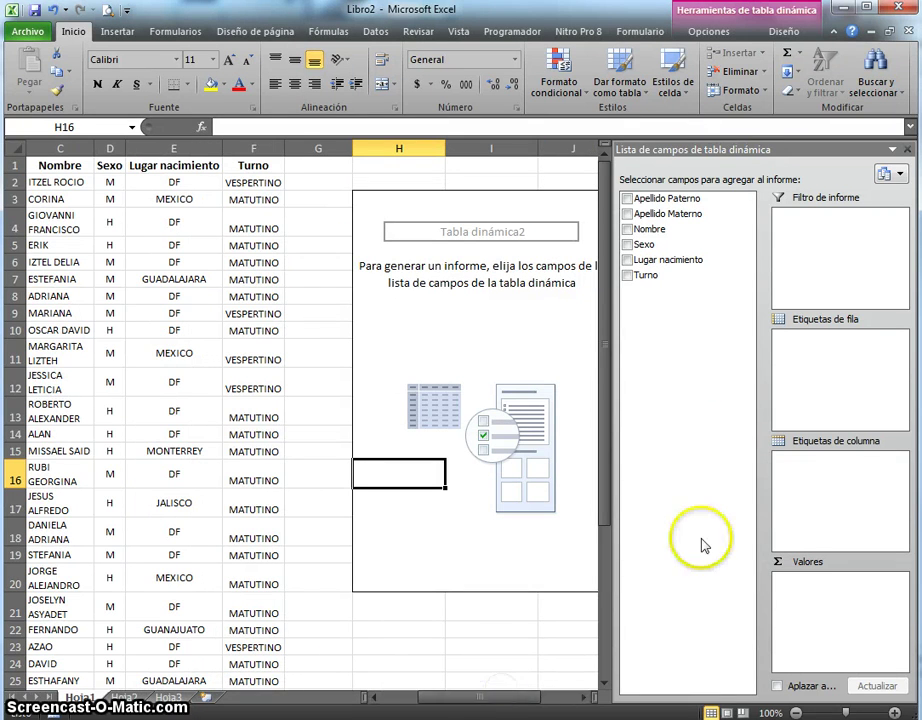
click(627, 276)
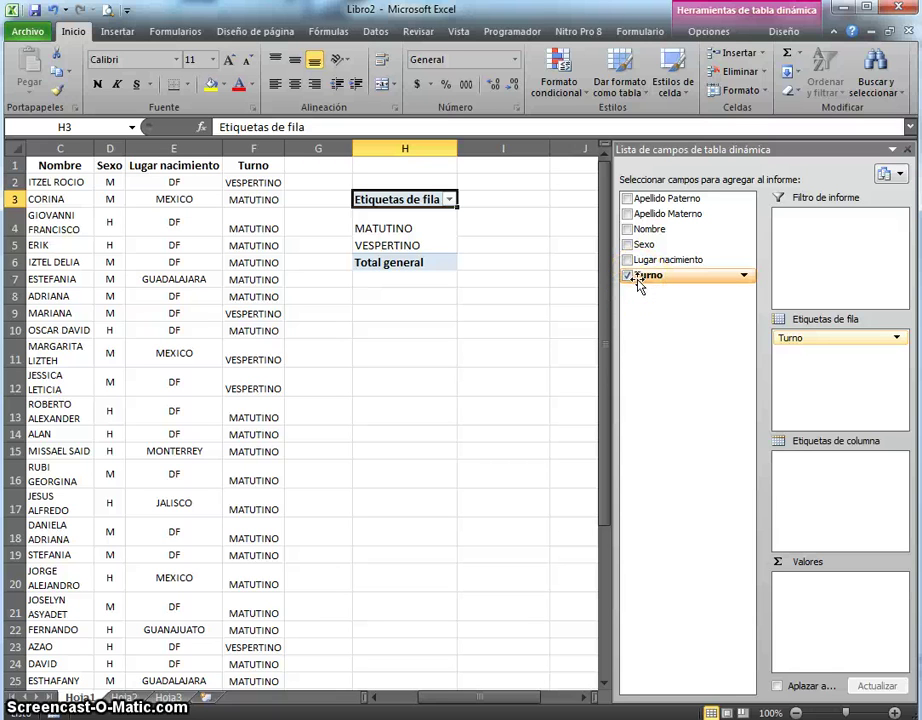
- Inspect the MATUTINO and VESPERTINO row labels in the pivot table against the list's Turno column
click(398, 226)
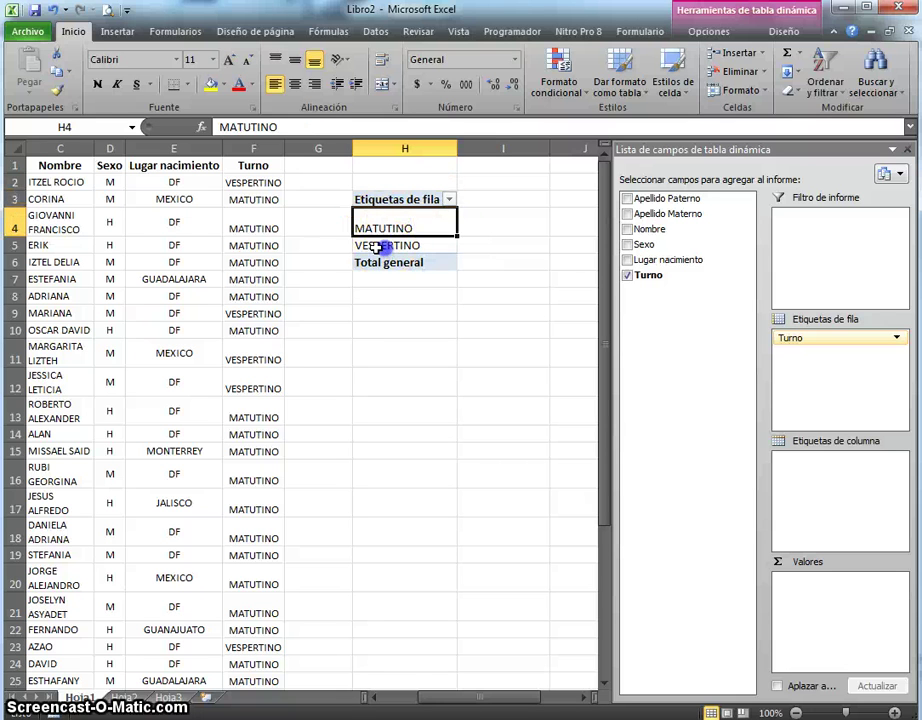
click(380, 244)
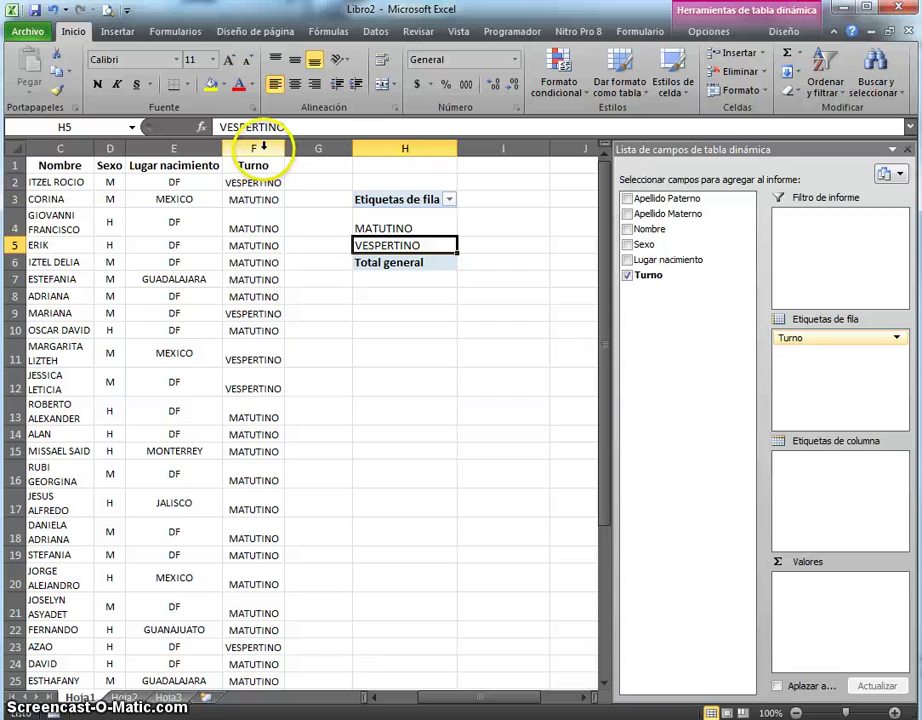
drag(384, 222, 403, 237)
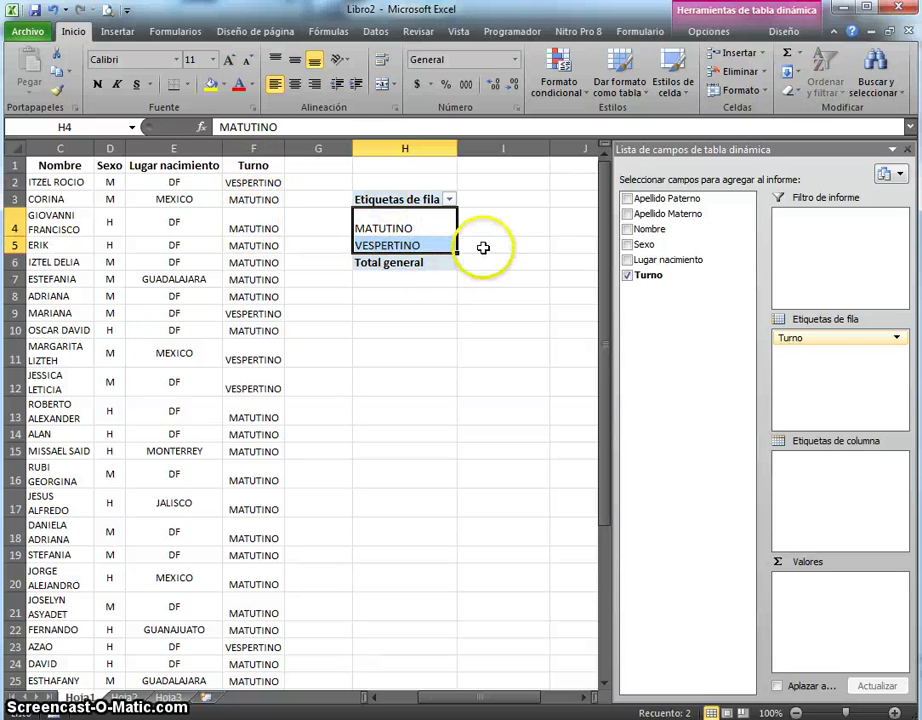
click(481, 247)
click(412, 232)
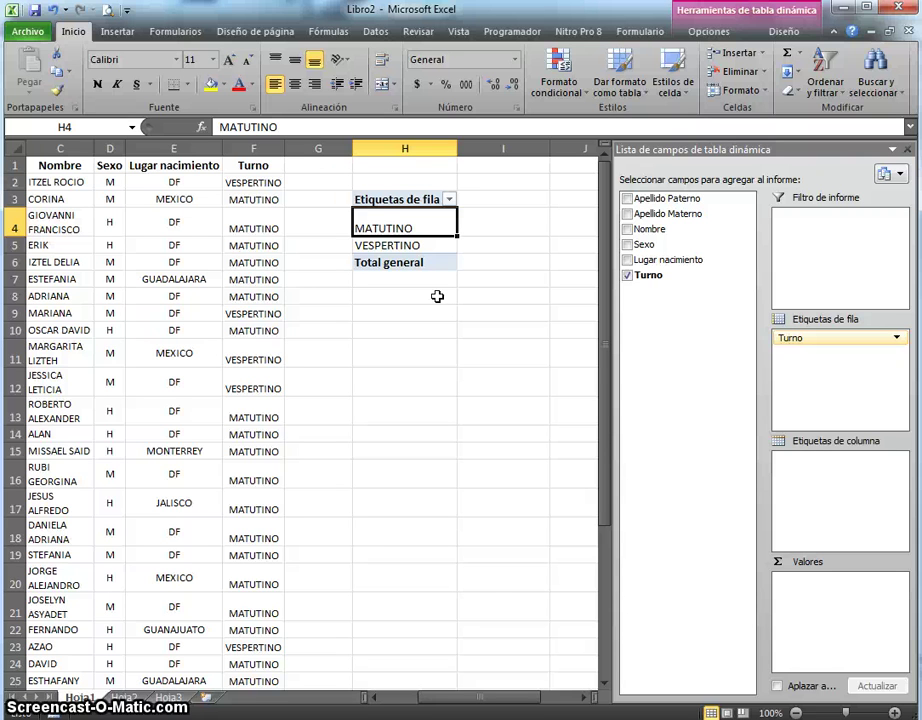
- Add the Turno field to the pivot table's values as well, so it counts the students per shift
click(466, 279)
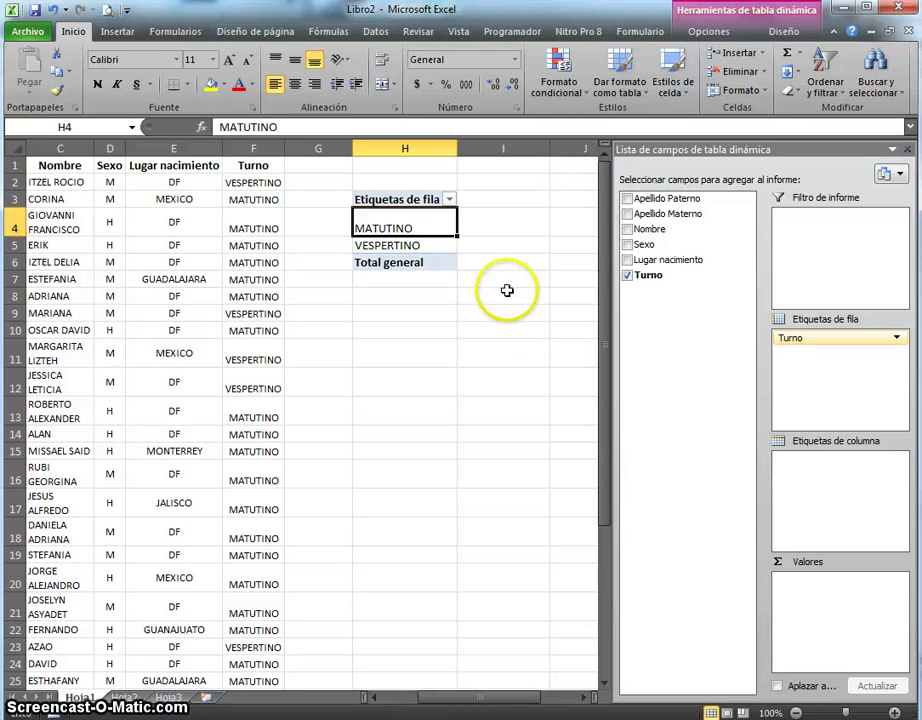
drag(675, 282, 827, 615)
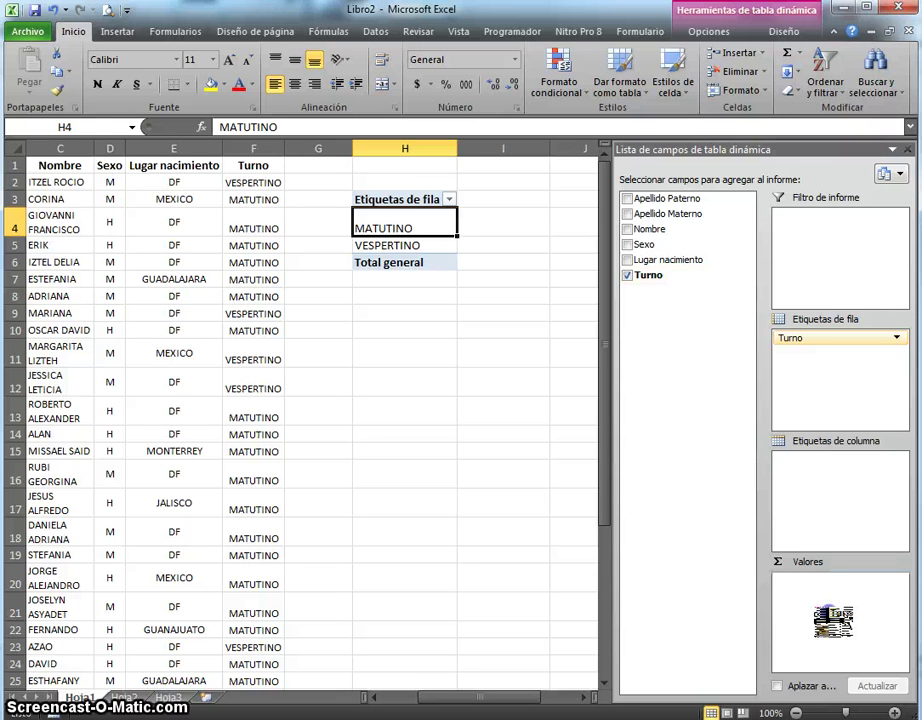
drag(827, 615, 550, 376)
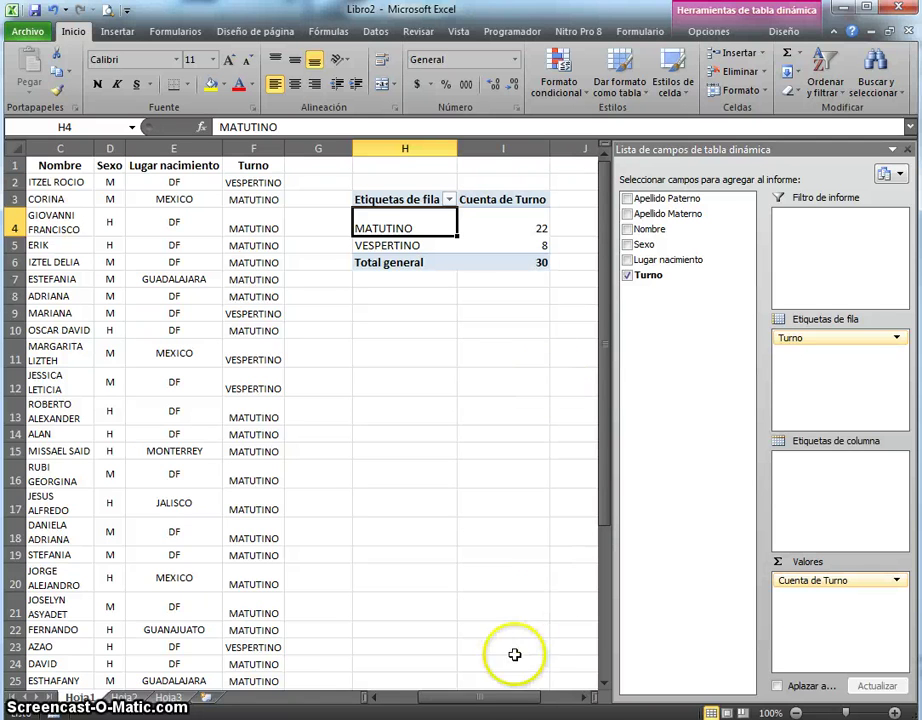
- Examine the count for the MATUTINO shift and the grand total in the pivot table
drag(523, 702, 535, 704)
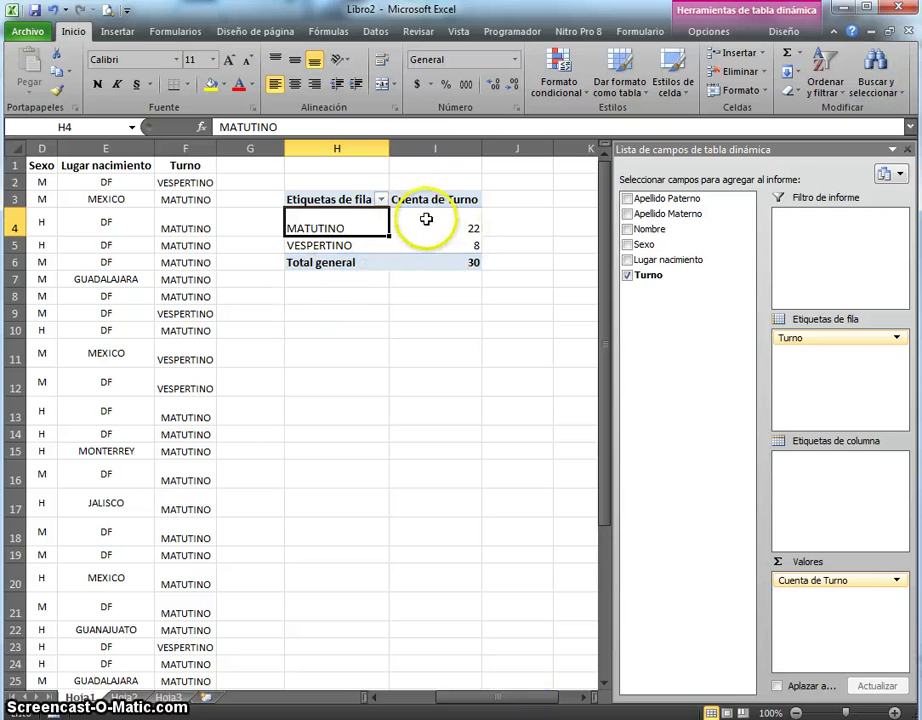
click(418, 279)
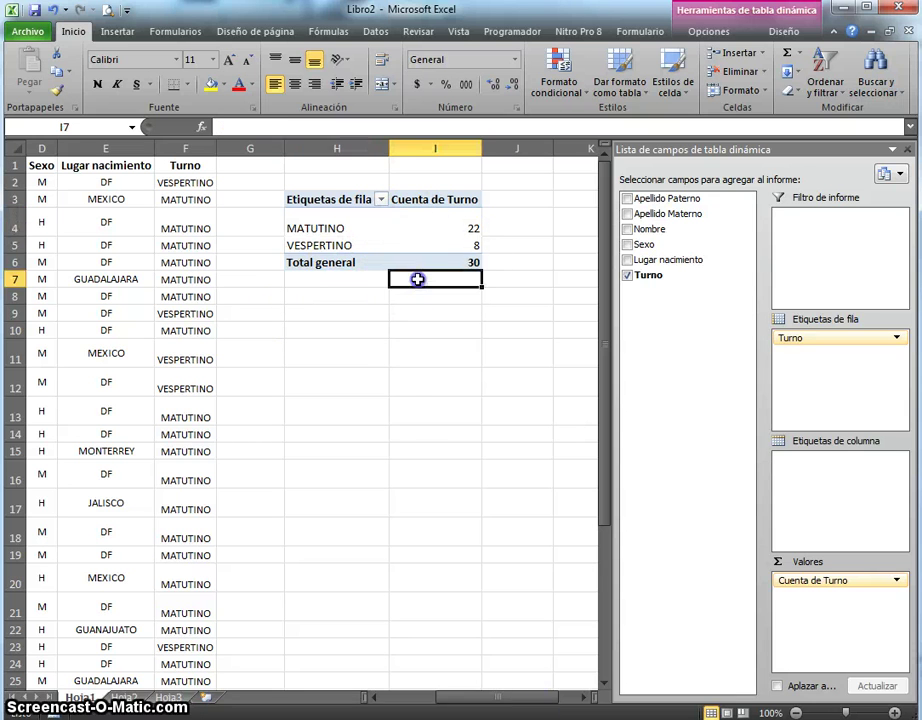
click(426, 226)
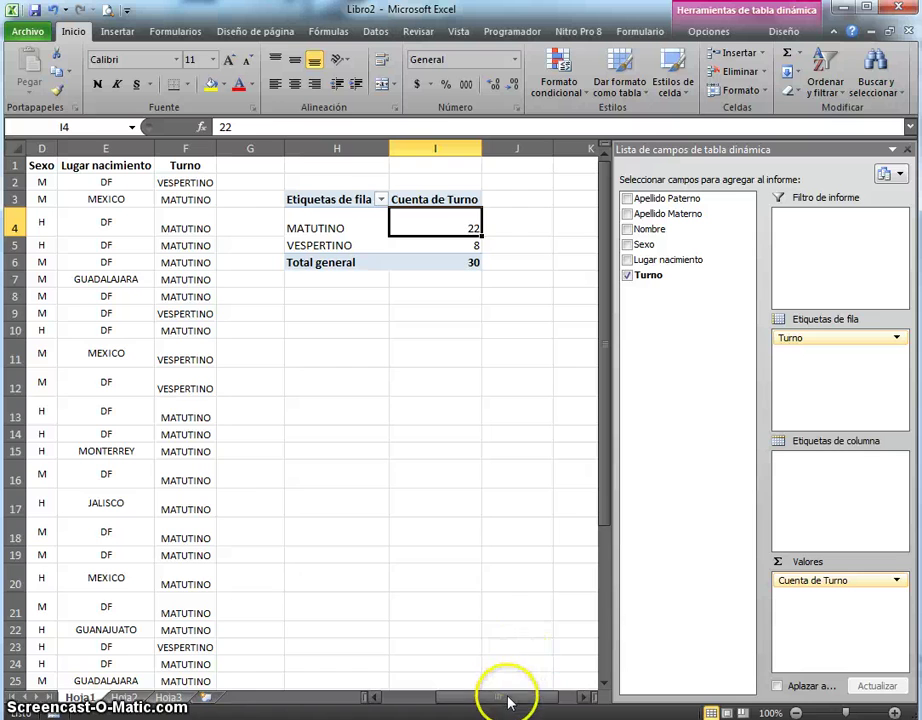
drag(508, 703, 491, 705)
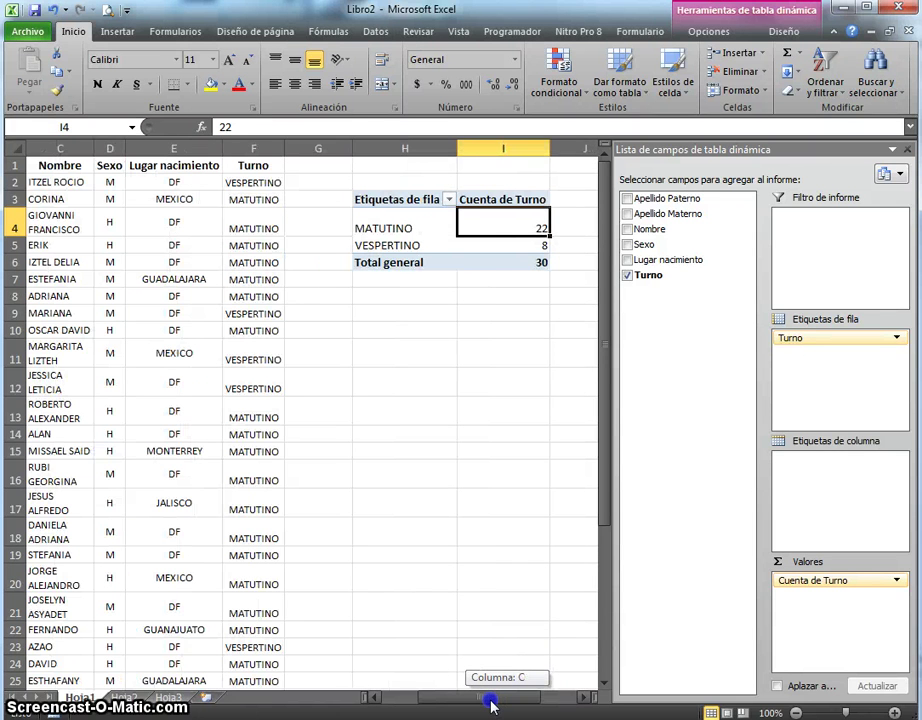
drag(491, 705, 491, 705)
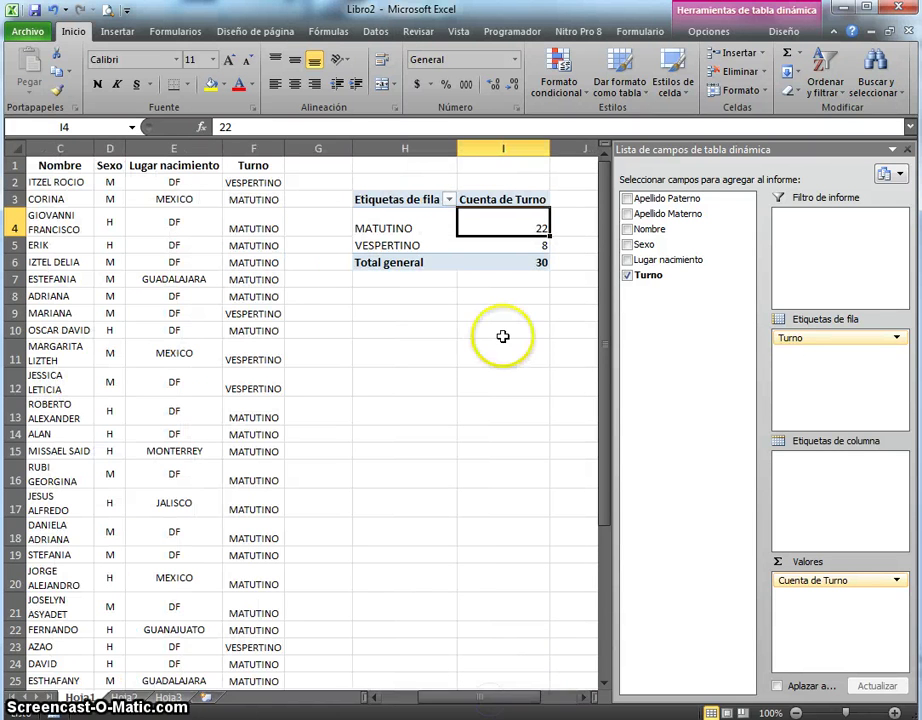
click(505, 262)
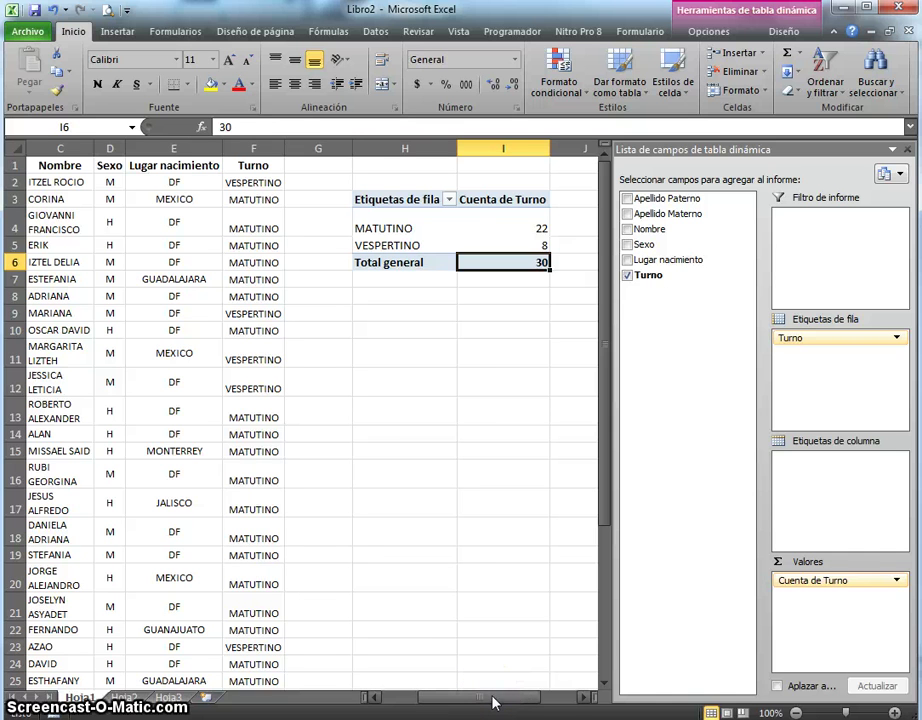
- Check the grand total against the source list by selecting its last record, row 31
drag(493, 703, 448, 703)
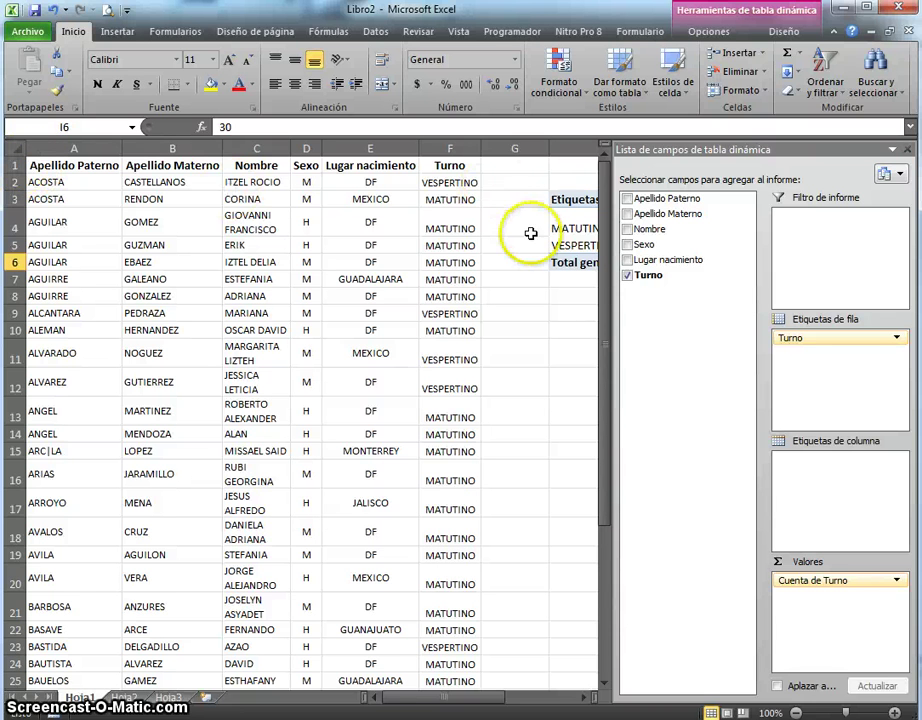
drag(591, 243, 595, 448)
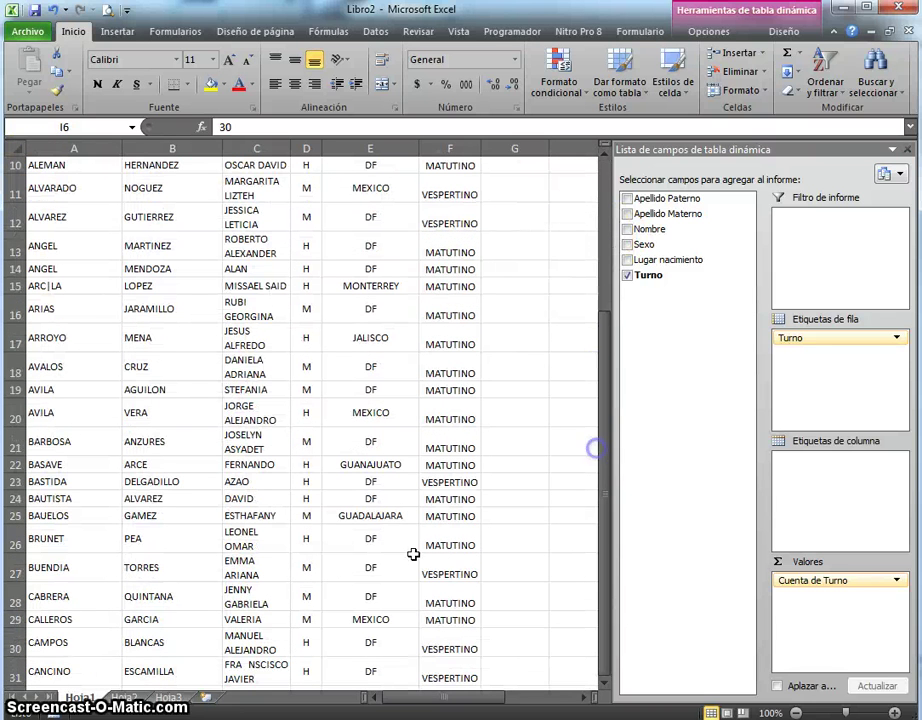
click(14, 671)
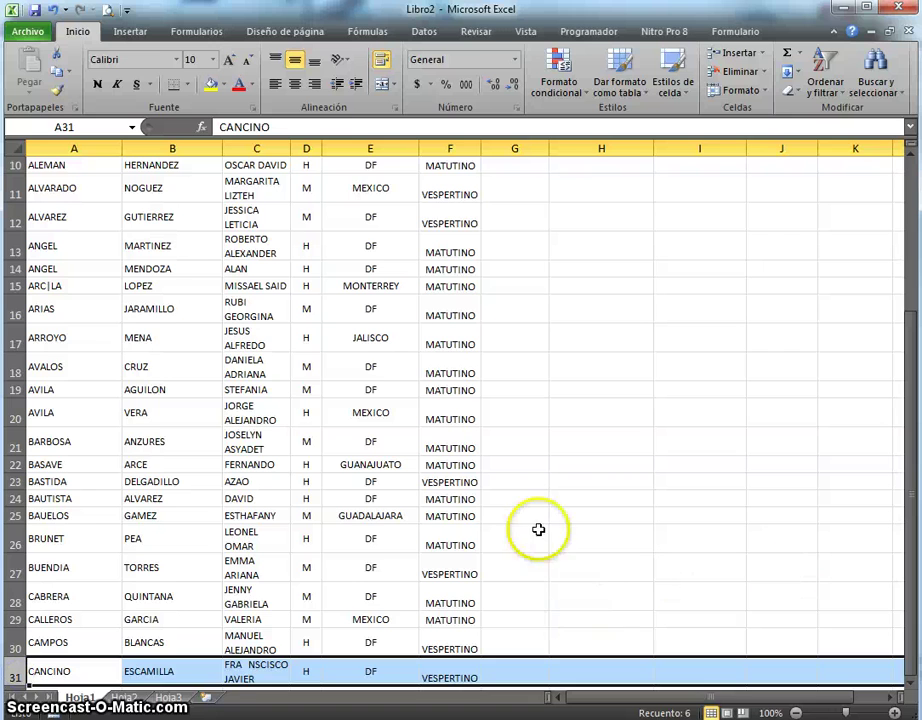
- Go back to the list's first record in row 2 to check the extent of the counted data
scroll(262, 430, up, 3)
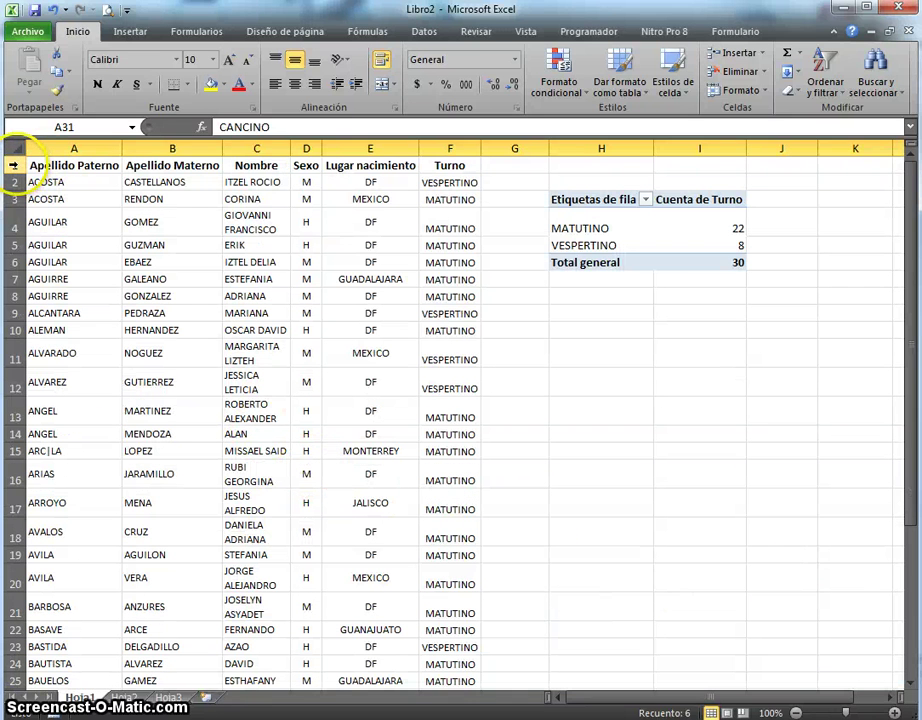
click(60, 168)
click(68, 184)
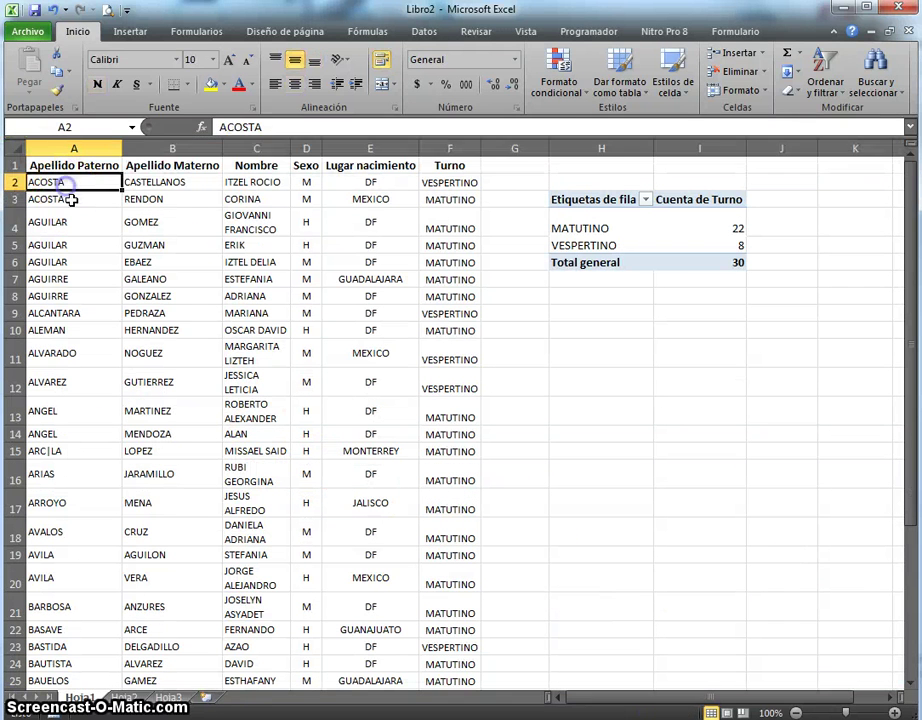
click(410, 315)
- Add the Sexo field to the pivot table's row labels below Turno, splitting each shift by sex
click(591, 229)
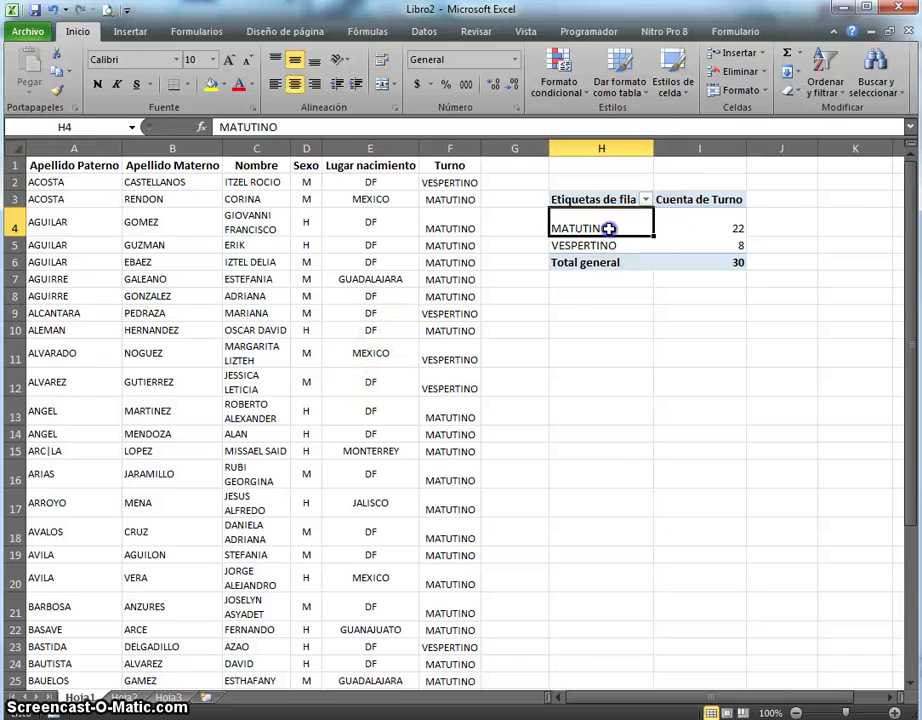
drag(477, 698, 531, 699)
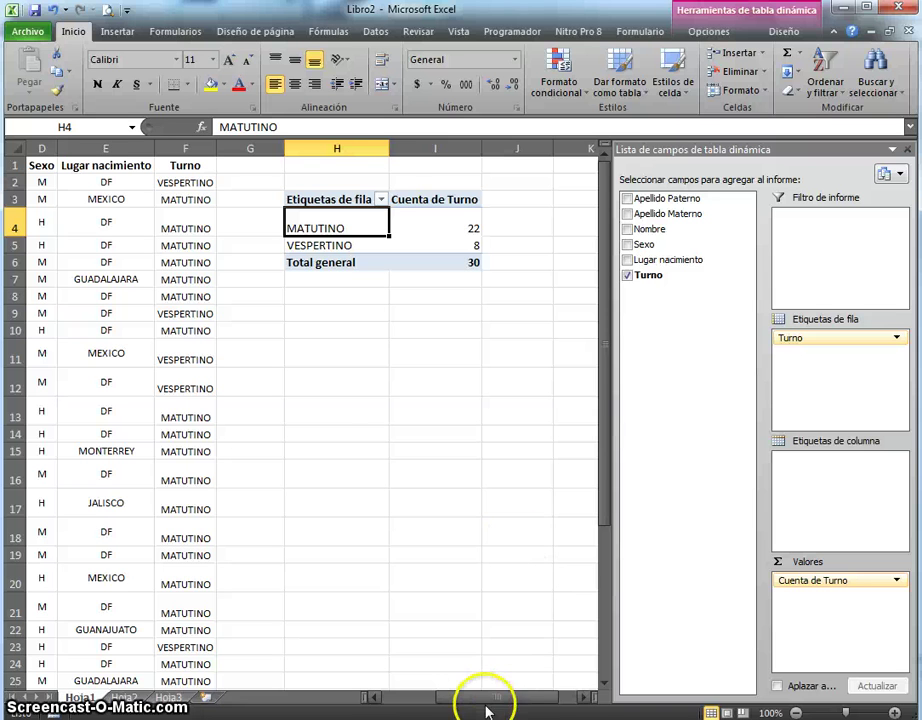
drag(495, 702, 483, 703)
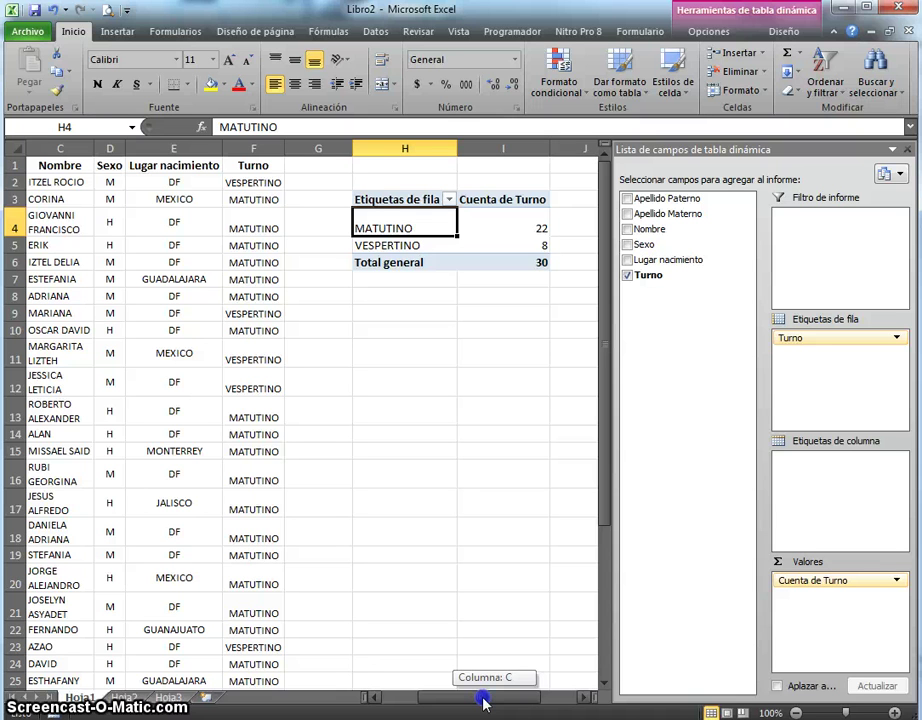
drag(483, 703, 479, 678)
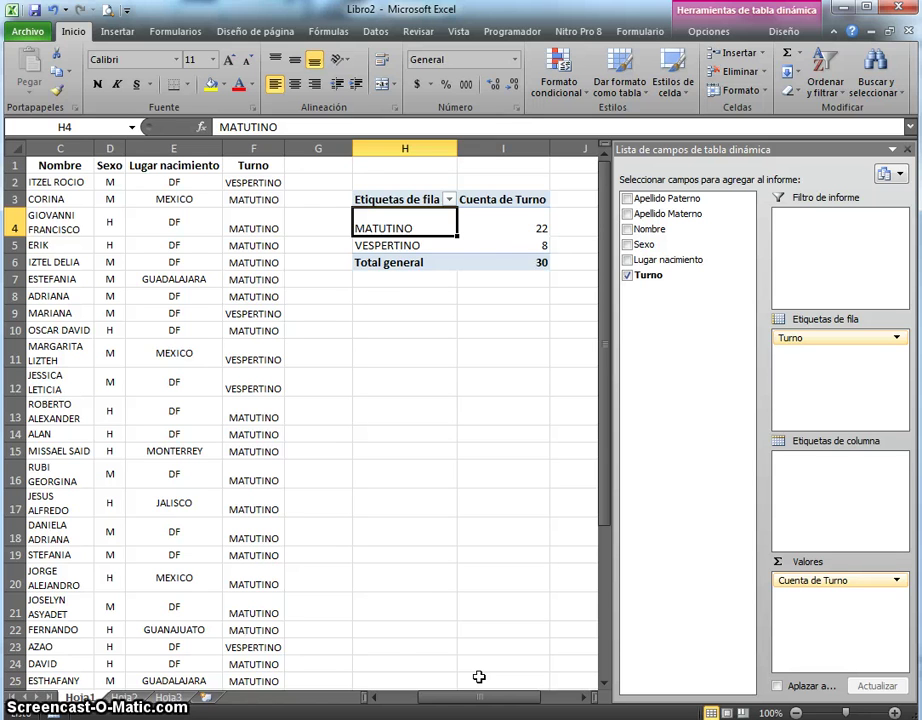
click(403, 243)
key(Up)
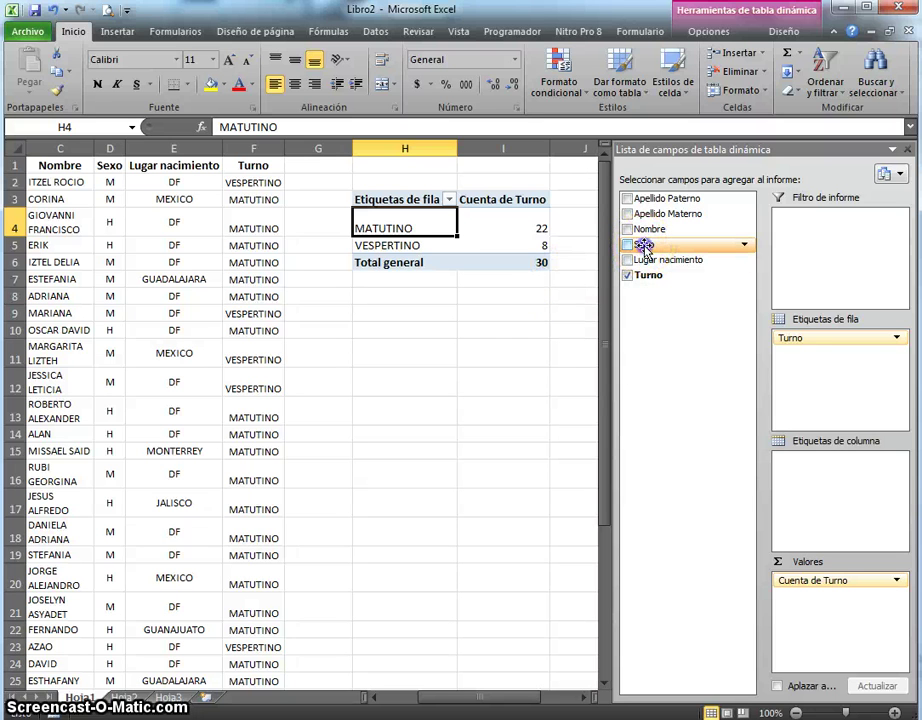
drag(644, 245, 830, 366)
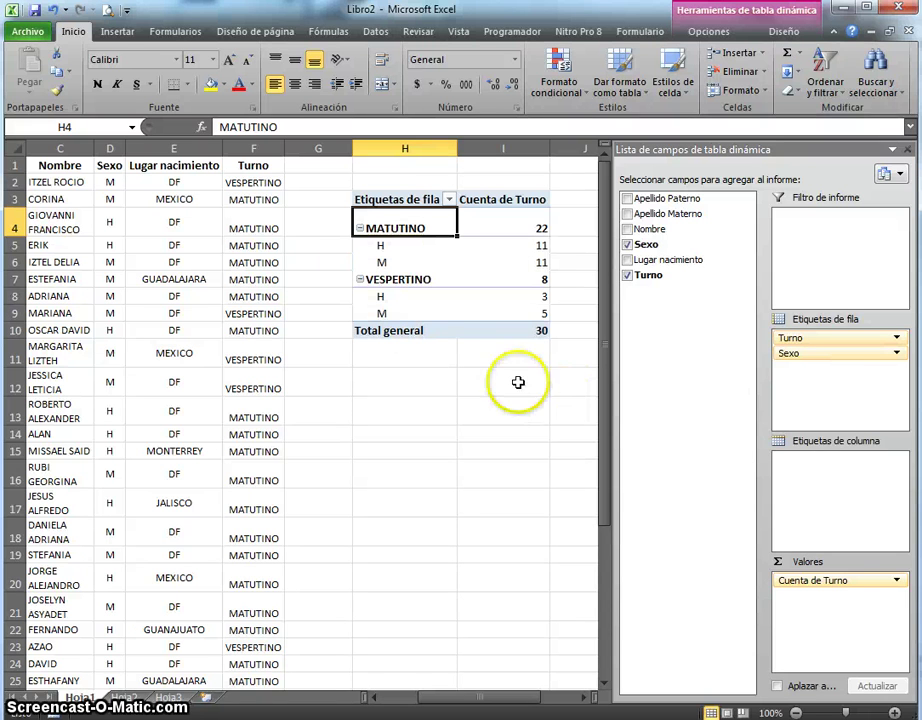
- Examine the H and M rows under the MATUTINO and VESPERTINO shifts in the pivot table
click(396, 246)
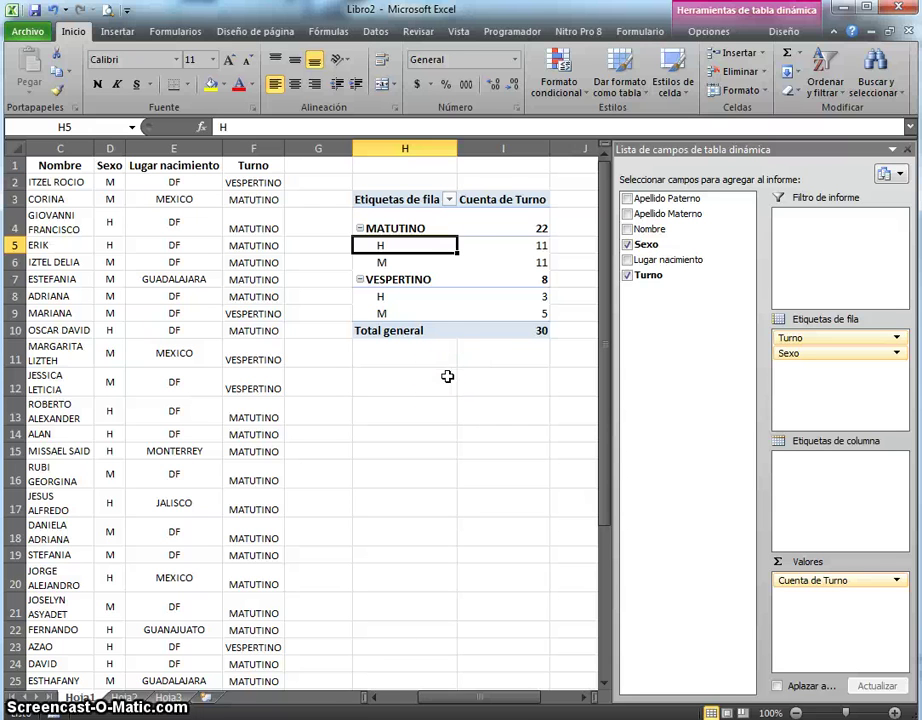
click(409, 314)
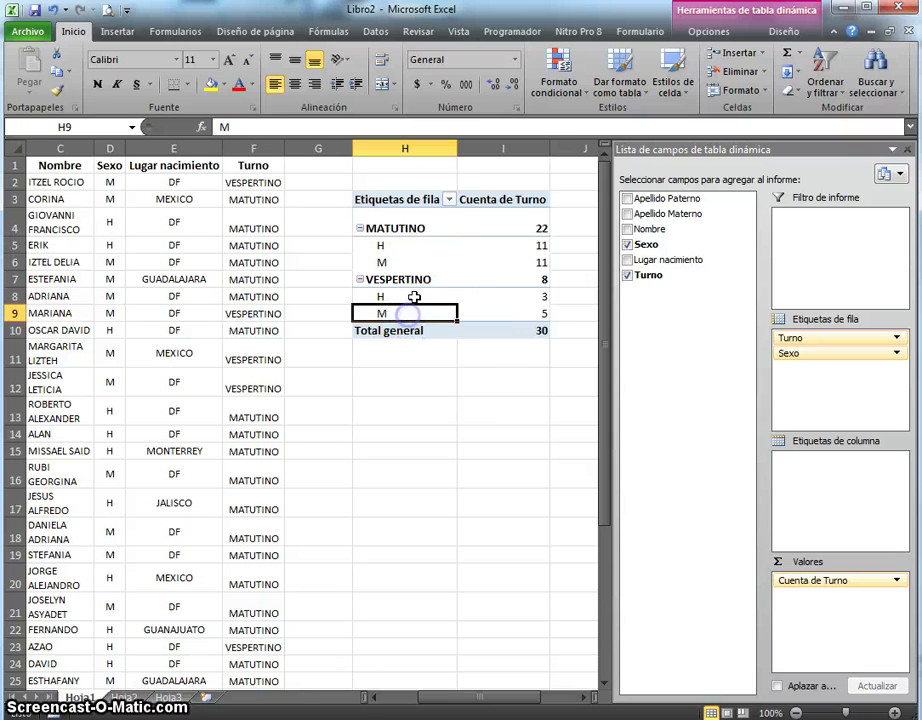
click(414, 297)
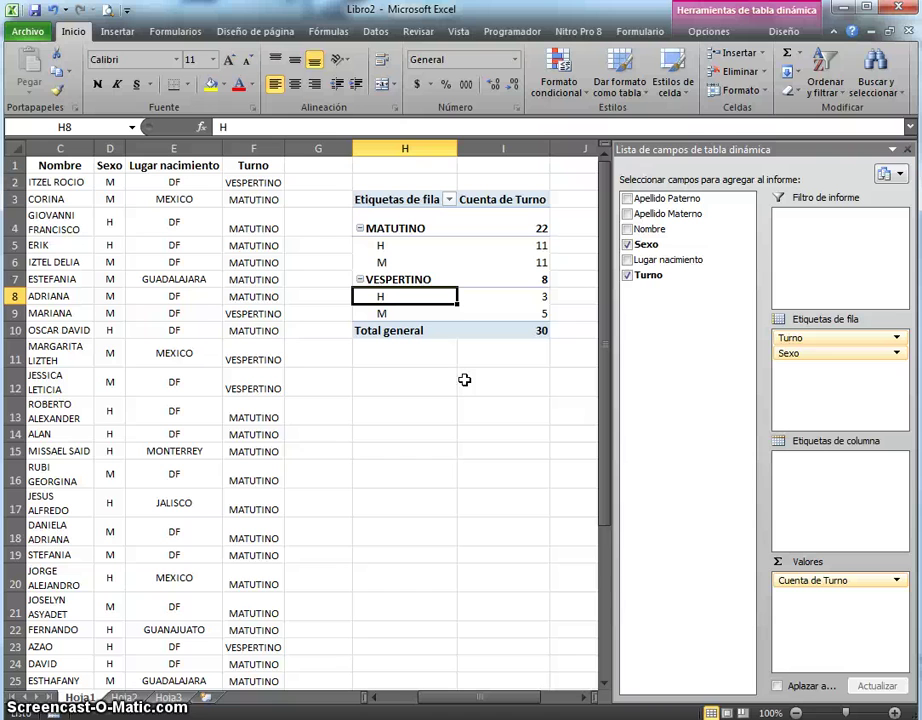
- Select an empty cell below the pivot table and review its breakdown by Turno and Sexo beside the full source list
click(480, 700)
mouse_move(480, 700)
mouse_down()
mouse_move(445, 698)
mouse_move(478, 700)
mouse_up()
drag(431, 555, 426, 543)
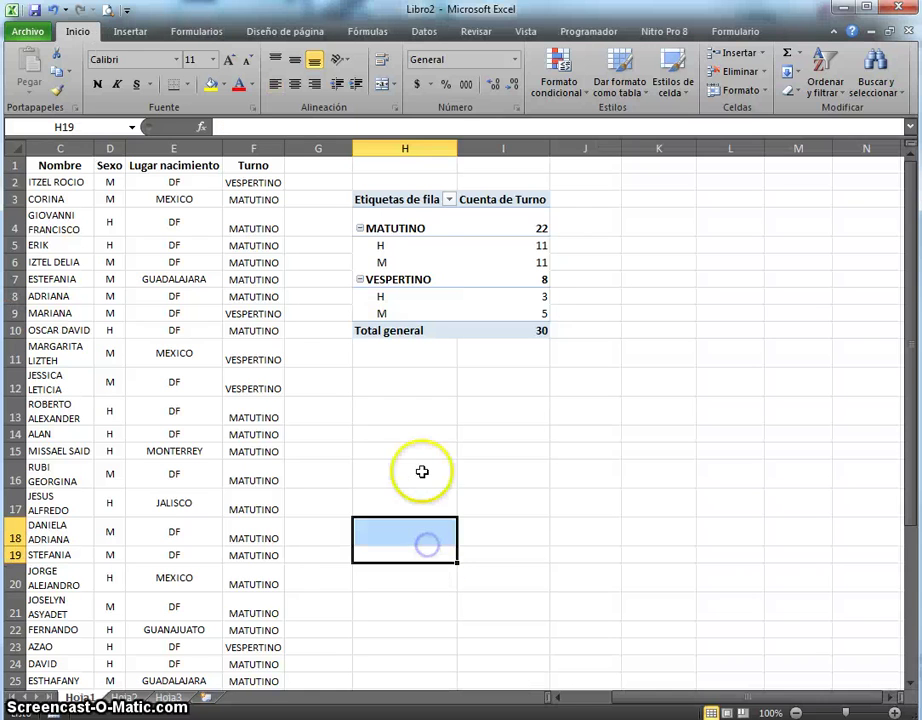
click(397, 420)
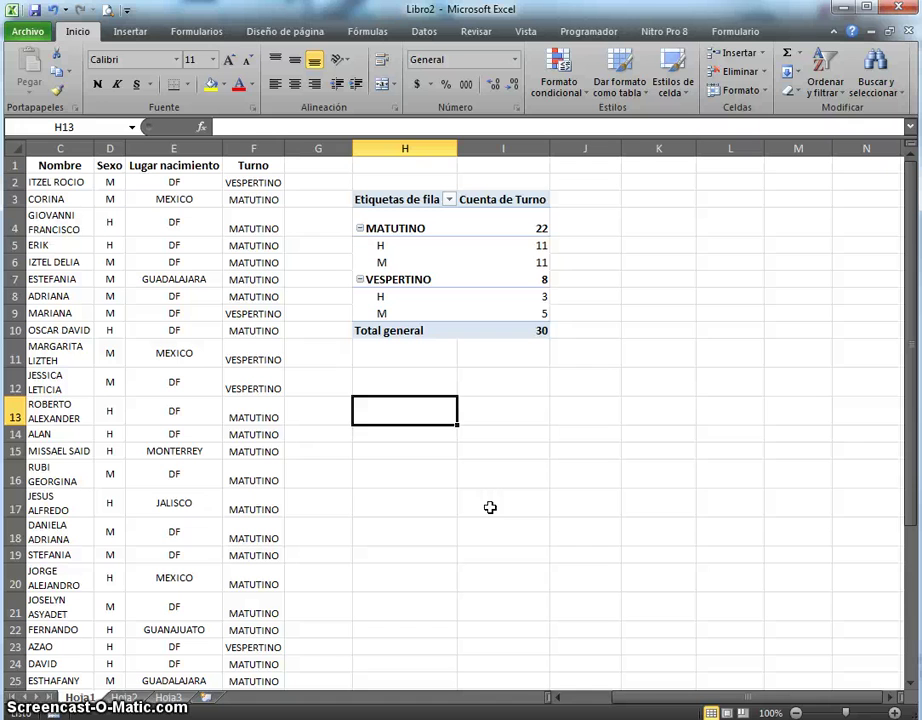
drag(652, 706, 618, 706)
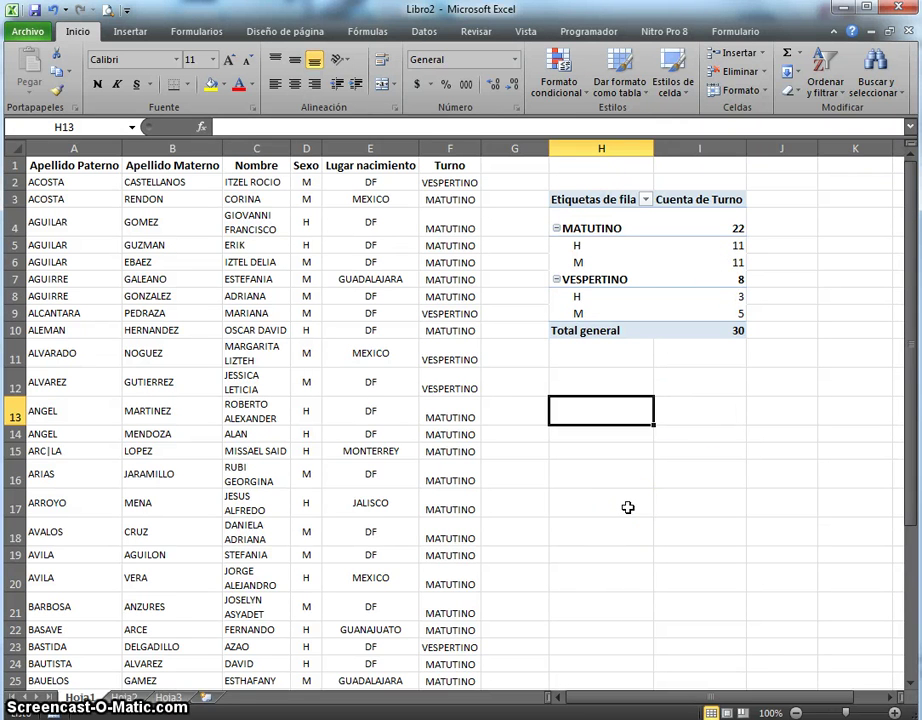
click(594, 500)
click(596, 472)
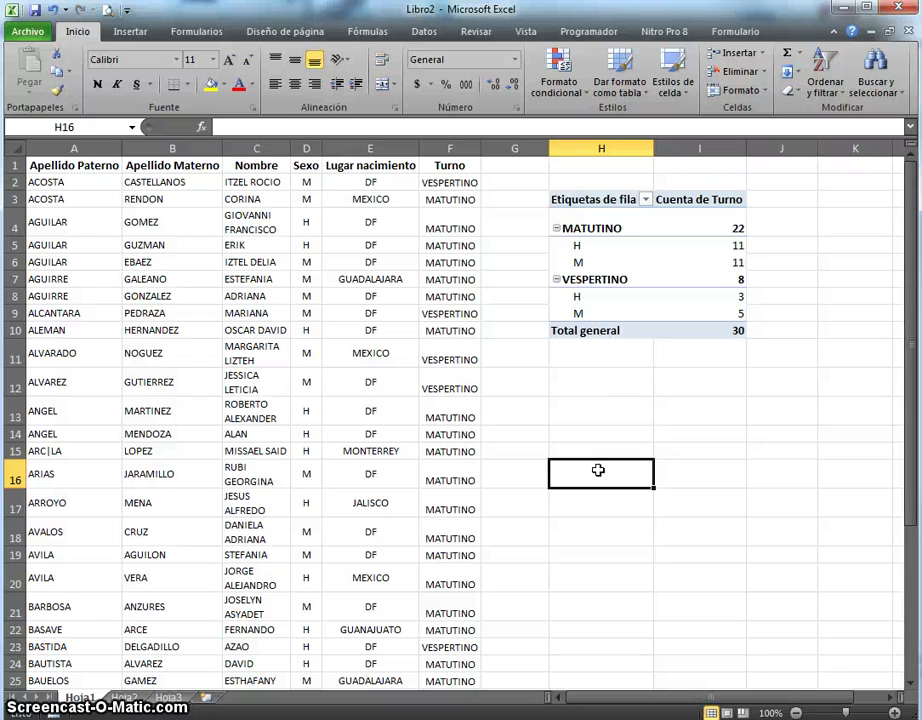
- Reselect the pivot table at its MATUTINO label to make its field list available again
mouse_move(640, 228)
drag(607, 697, 658, 704)
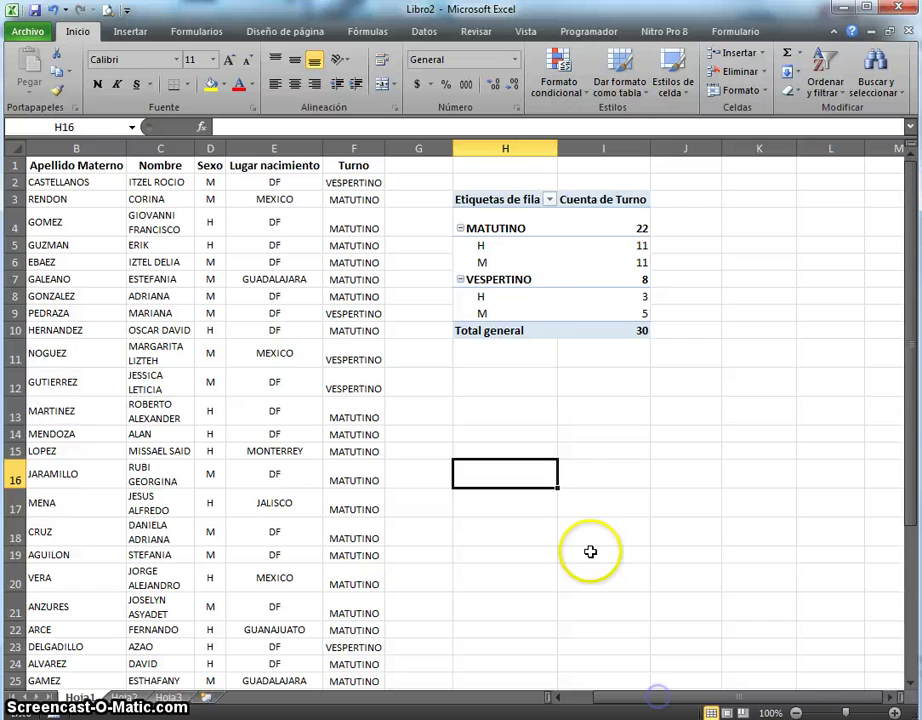
click(524, 228)
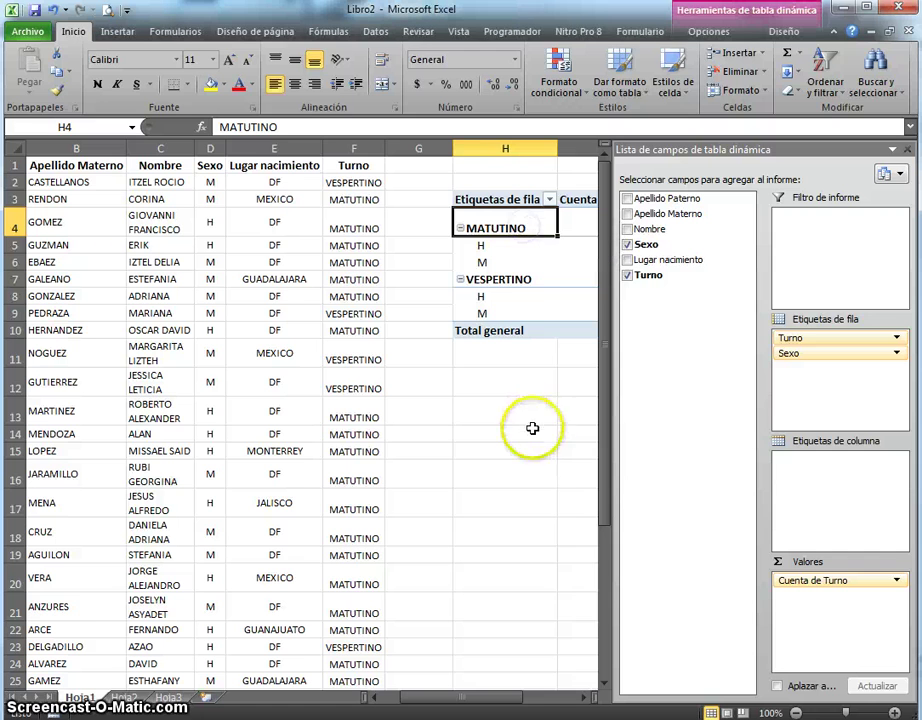
mouse_move(503, 706)
mouse_down()
mouse_move(514, 700)
mouse_move(500, 706)
mouse_up()
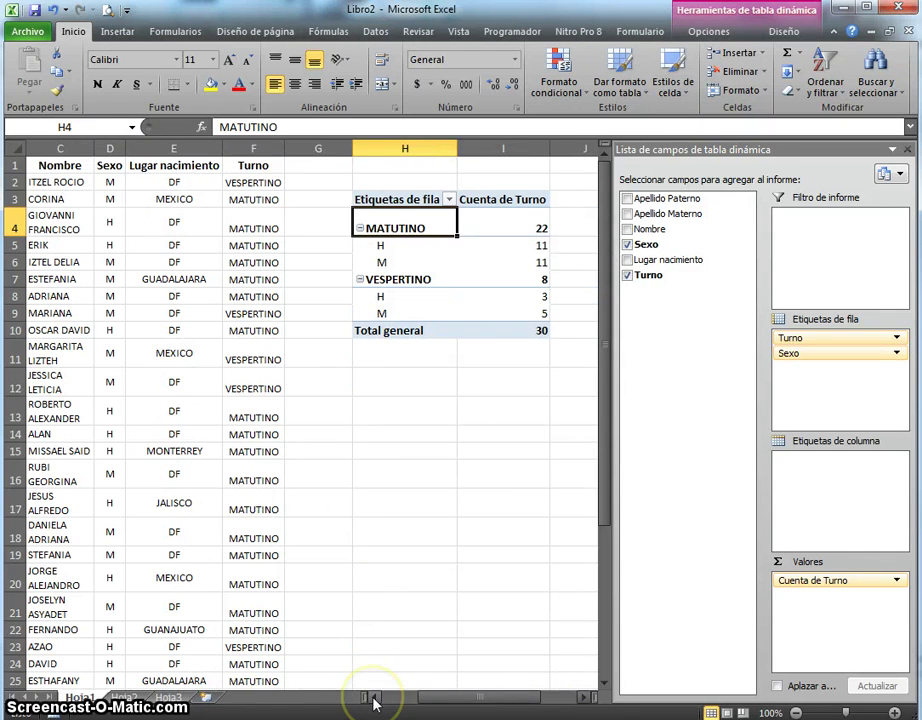